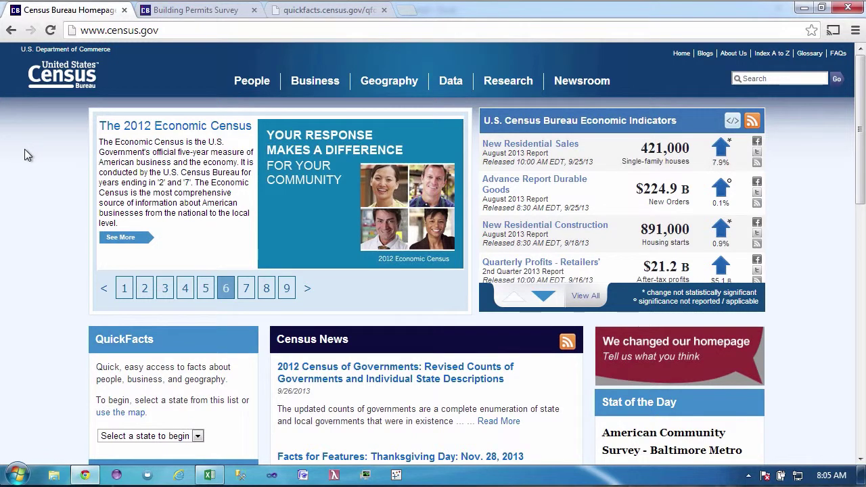
Switch to the QuickFacts DataSet.txt browser tab and copy its web address.
{"action": "left_click", "coordinate": [198, 12]}
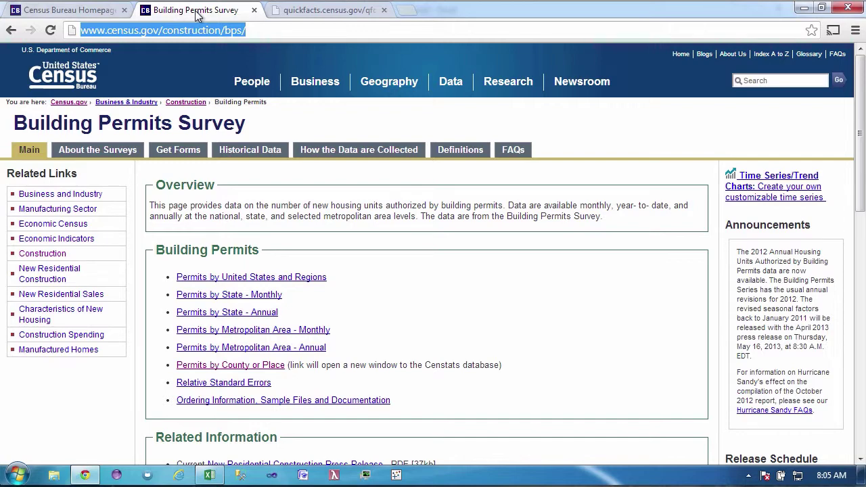
{"action": "left_click", "coordinate": [317, 11]}
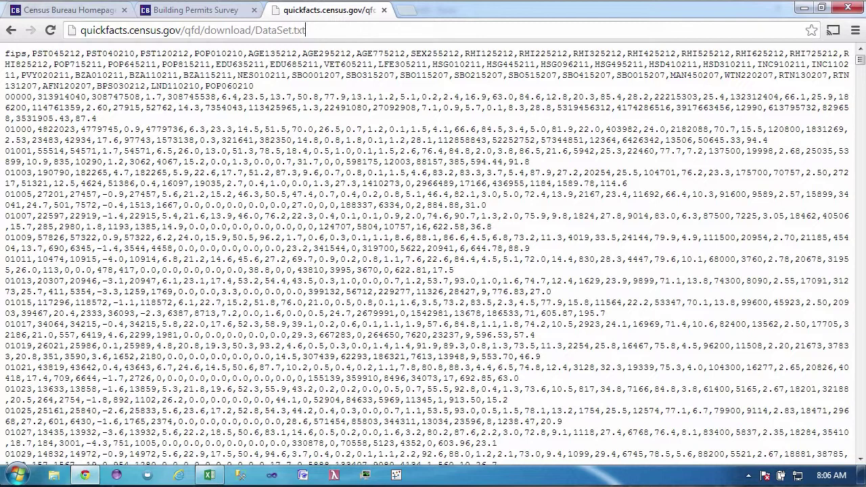
{"action": "left_click_drag", "start_coordinate": [306, 30], "coordinate": [79, 29]}
{"action": "key", "text": "ctrl+c"}
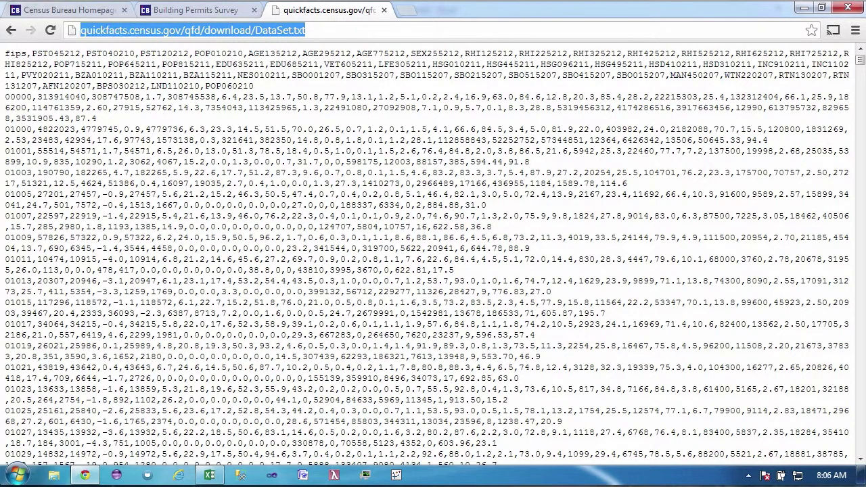
{"action": "right_click", "coordinate": [116, 33]}
{"action": "left_click", "coordinate": [145, 55]}
{"action": "mouse_move", "coordinate": [218, 484]}
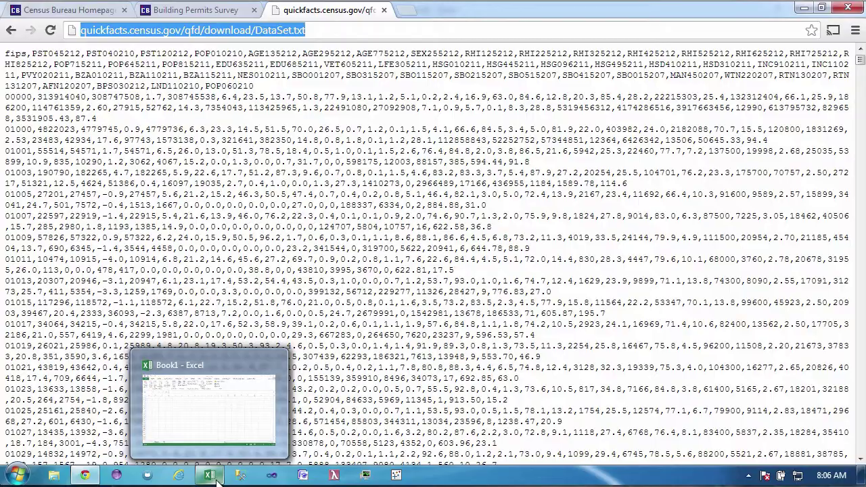
In Excel, paste the copied DataSet.txt address into Power Query From Web to load it as Query1.
{"action": "left_click", "coordinate": [215, 479]}
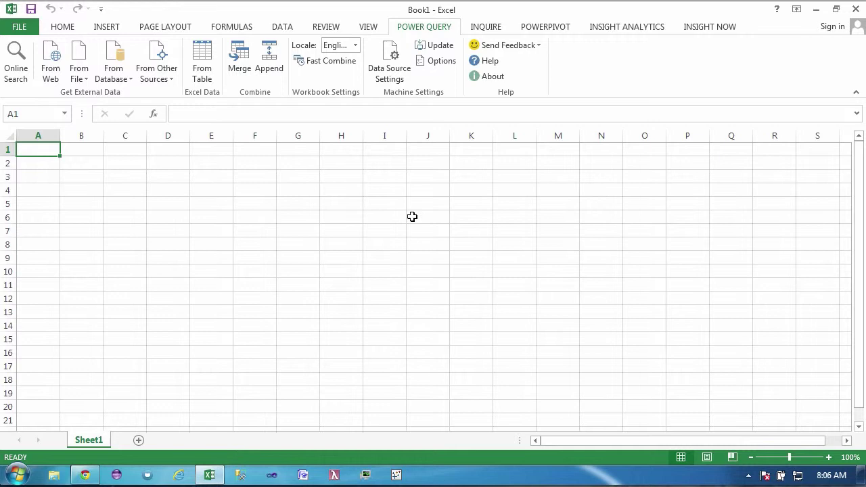
{"action": "left_click", "coordinate": [52, 81]}
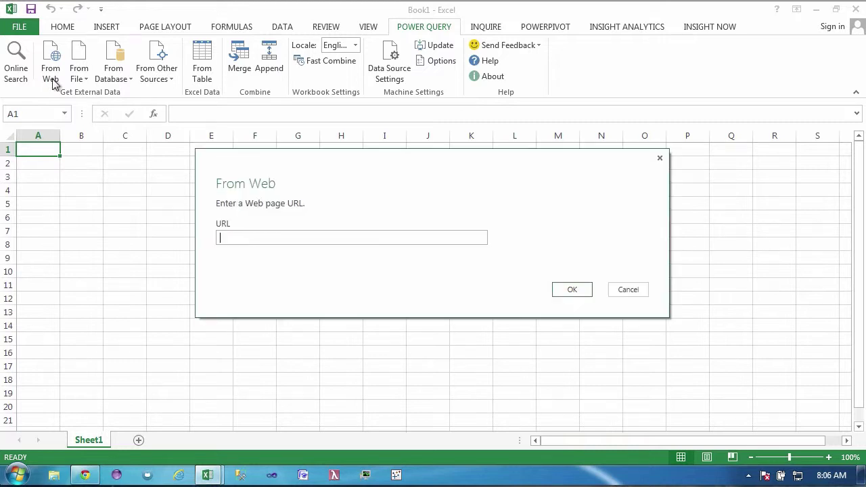
{"action": "right_click", "coordinate": [231, 237]}
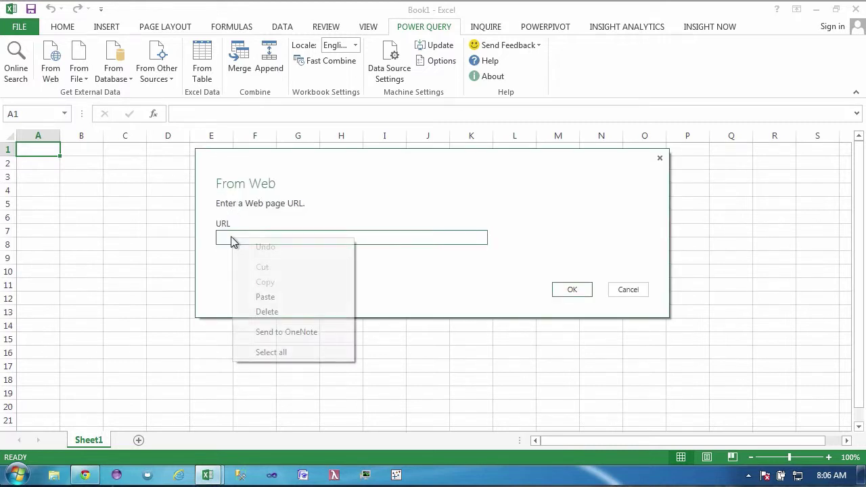
{"action": "left_click", "coordinate": [285, 300]}
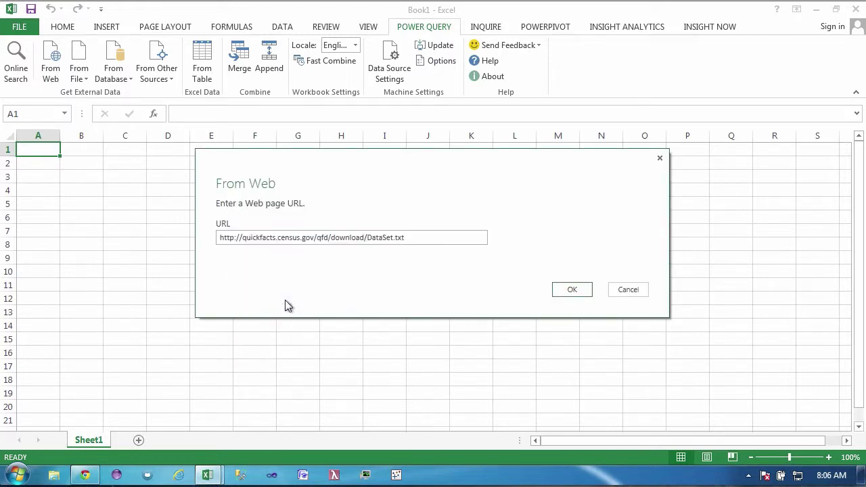
{"action": "left_click", "coordinate": [571, 291]}
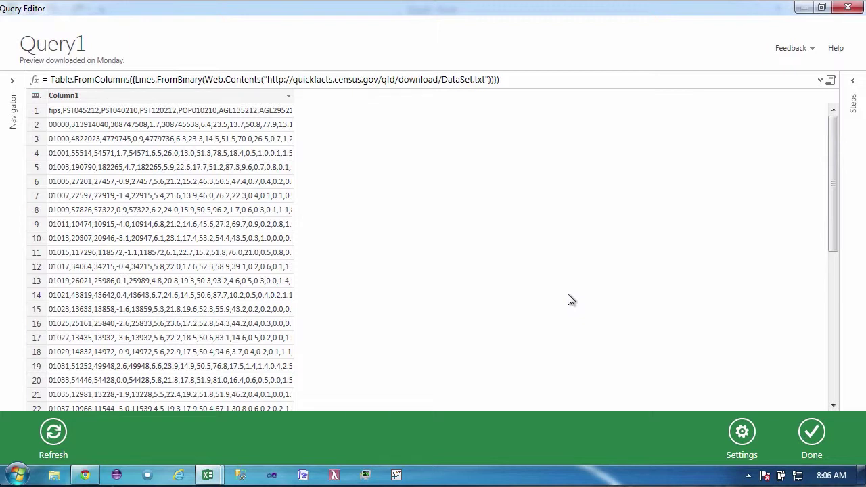
Split Column1 by Comma at each occurrence into Column1.1 through Column1.52.
{"action": "right_click", "coordinate": [181, 103]}
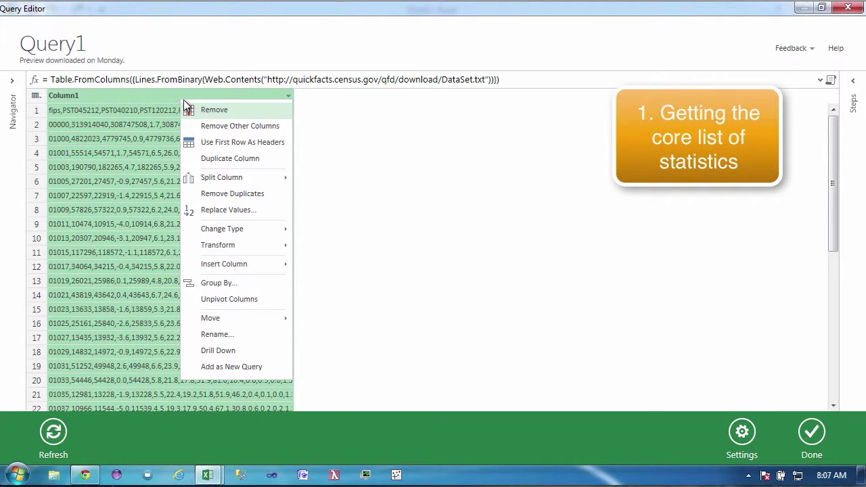
{"action": "mouse_move", "coordinate": [264, 178]}
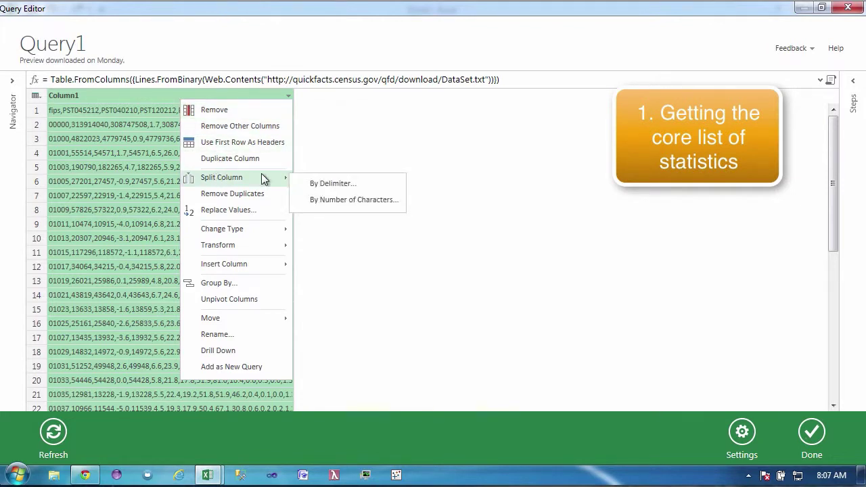
{"action": "left_click", "coordinate": [322, 186]}
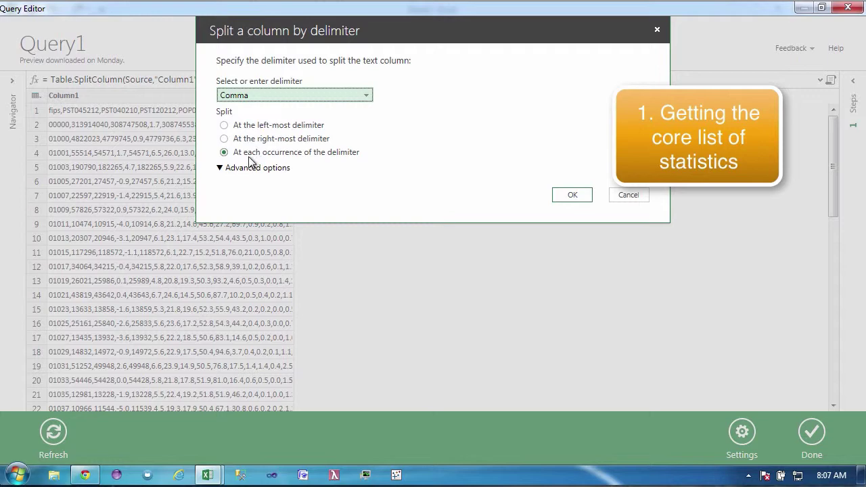
{"action": "left_click", "coordinate": [568, 197]}
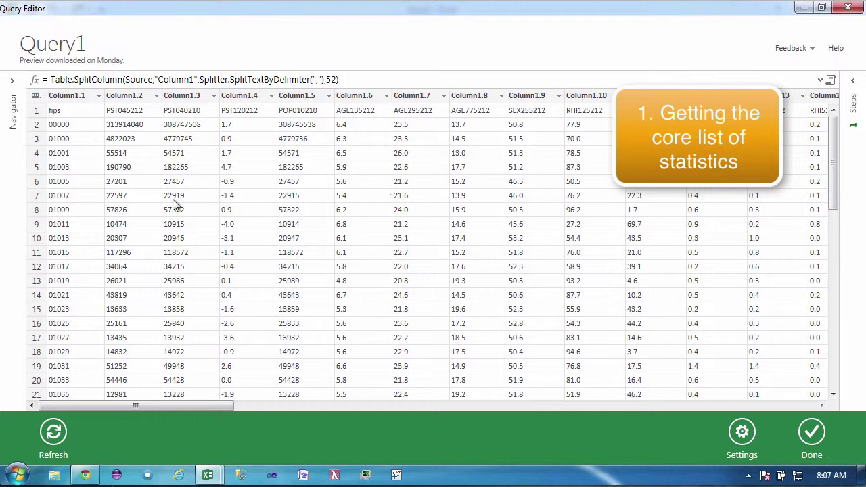
Promote the first row to headers (fips, PST045212, AGE135212…) and select all columns.
{"action": "left_click", "coordinate": [37, 96]}
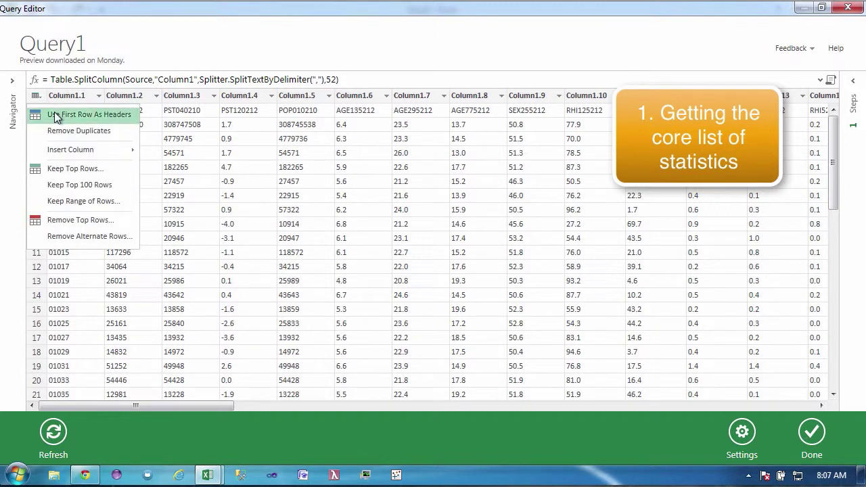
{"action": "left_click", "coordinate": [57, 115]}
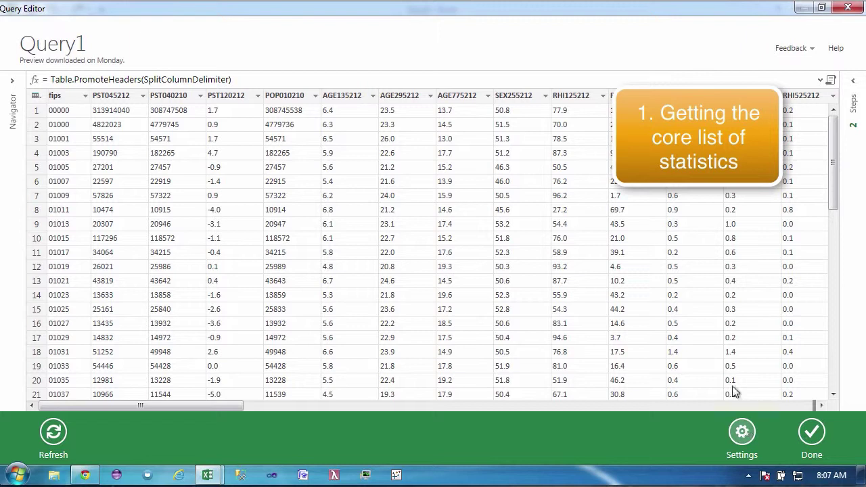
{"action": "left_click", "coordinate": [853, 84]}
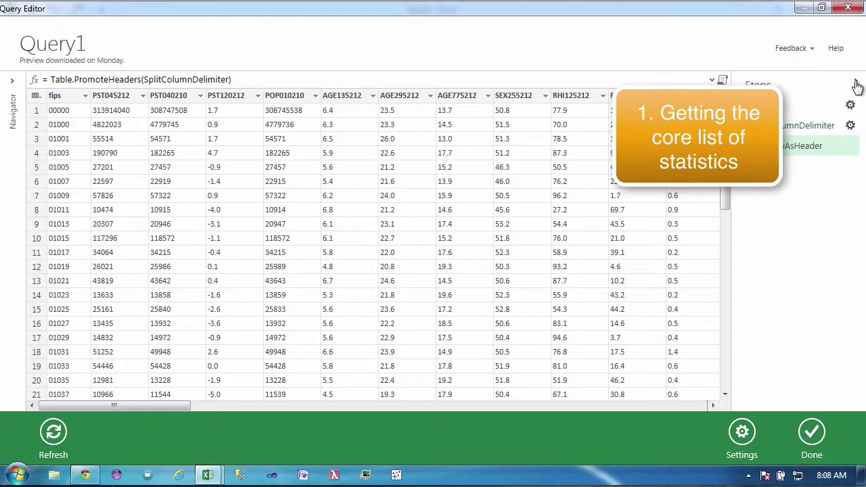
{"action": "left_click", "coordinate": [855, 85]}
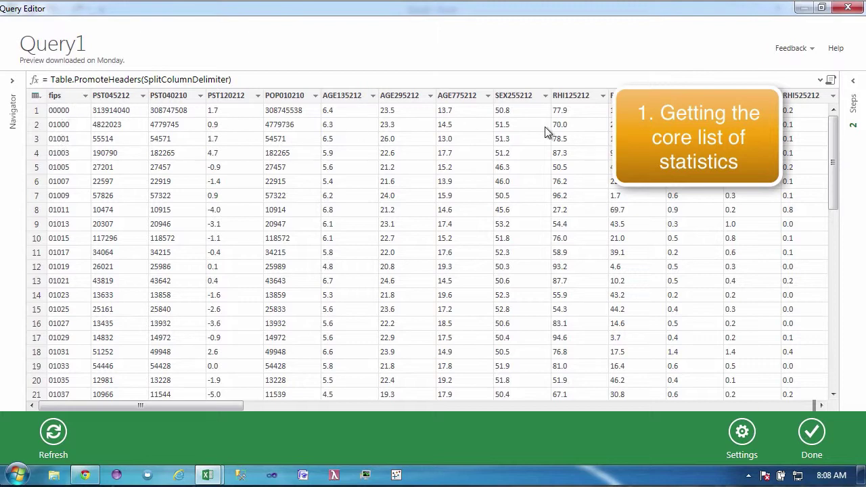
{"action": "key", "text": "ctrl+a"}
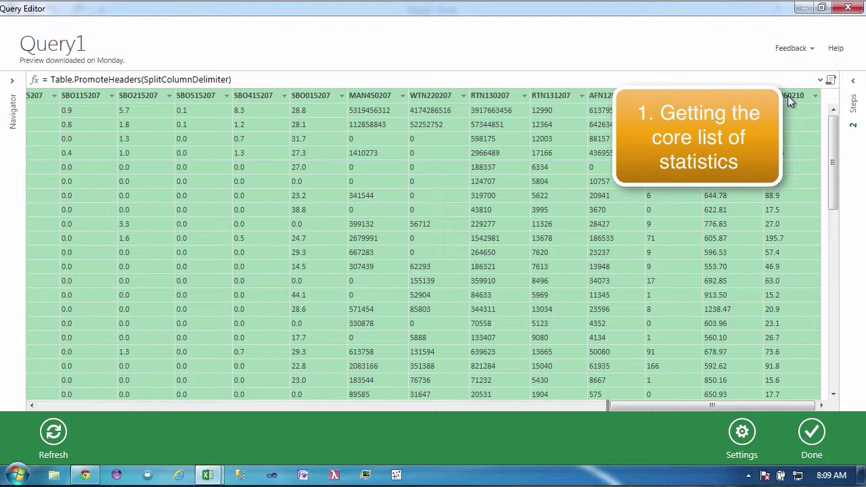
Unpivot the selected columns into Attribute and Value pairs, and change Value's type to Number.
{"action": "right_click", "coordinate": [787, 95]}
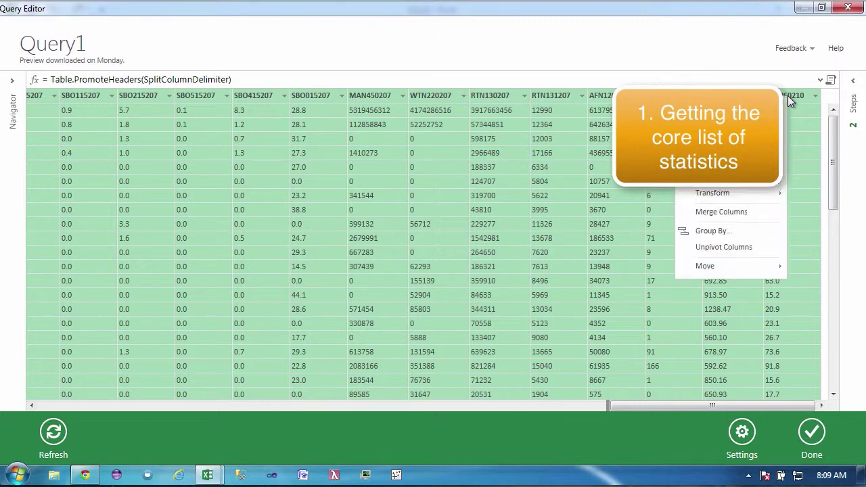
{"action": "left_click", "coordinate": [727, 248]}
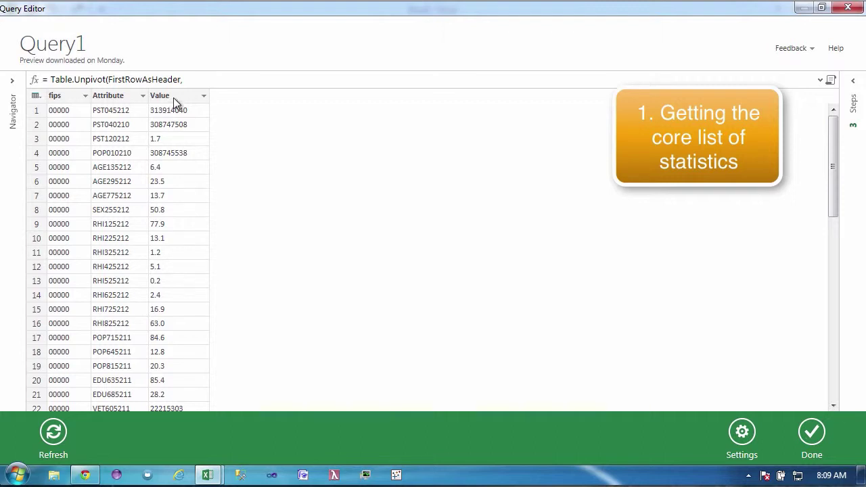
{"action": "right_click", "coordinate": [173, 98]}
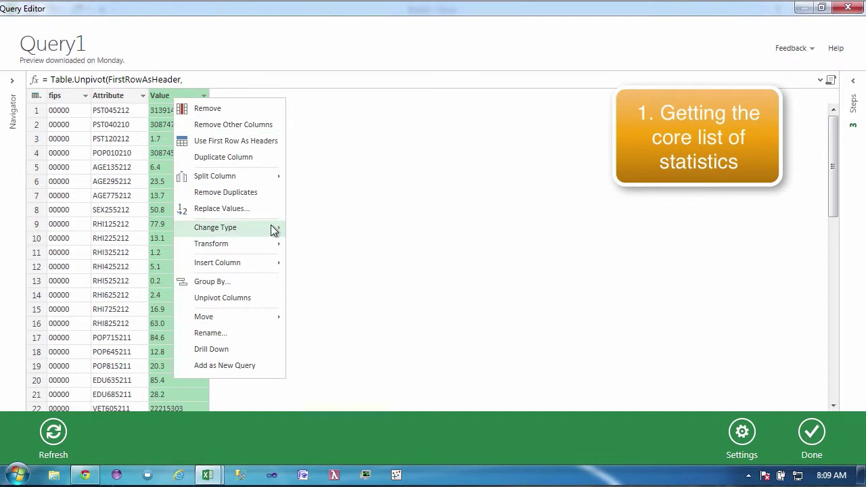
{"action": "mouse_move", "coordinate": [274, 227]}
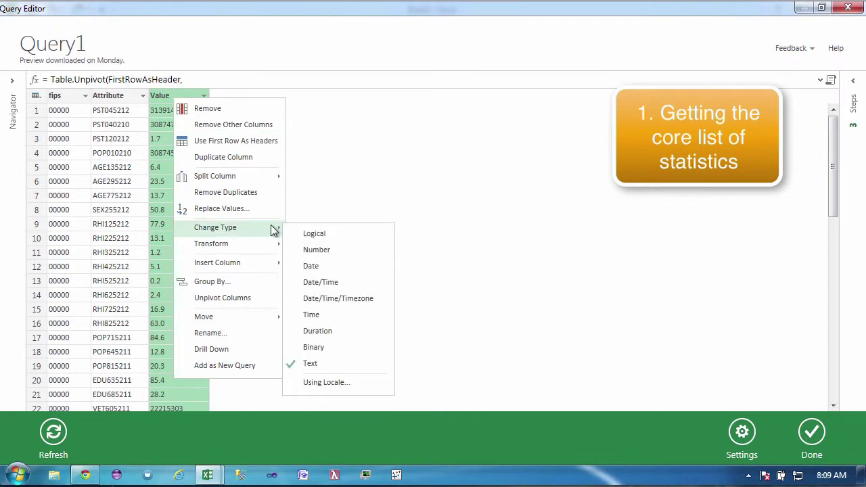
{"action": "left_click", "coordinate": [316, 249]}
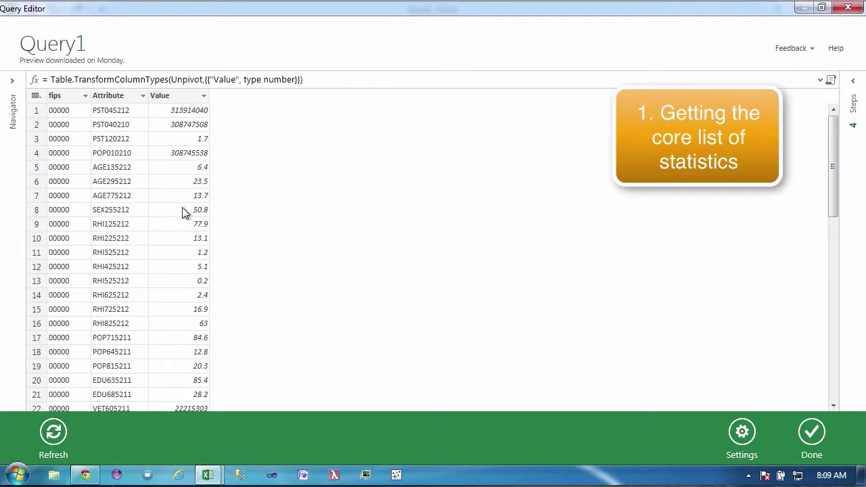
Rename the query from Query1 to Data.
{"action": "right_click", "coordinate": [63, 49]}
{"action": "left_click", "coordinate": [76, 57]}
{"action": "type", "text": "Da"}
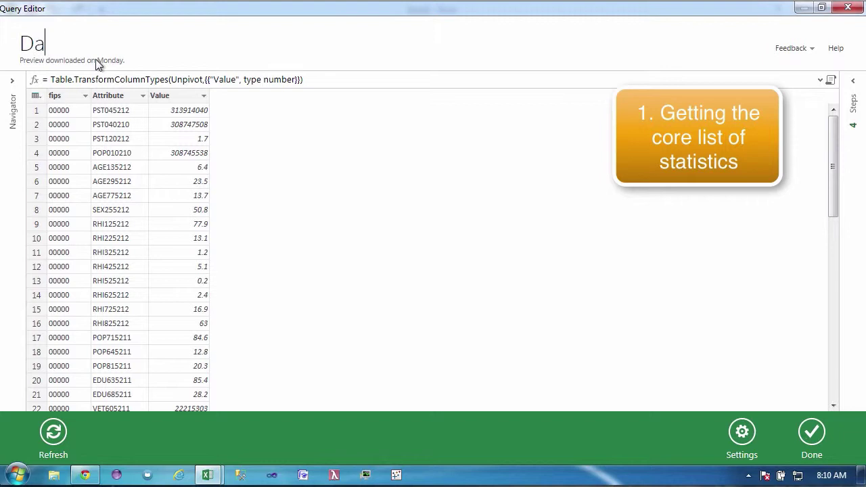
{"action": "type", "text": "ta"}
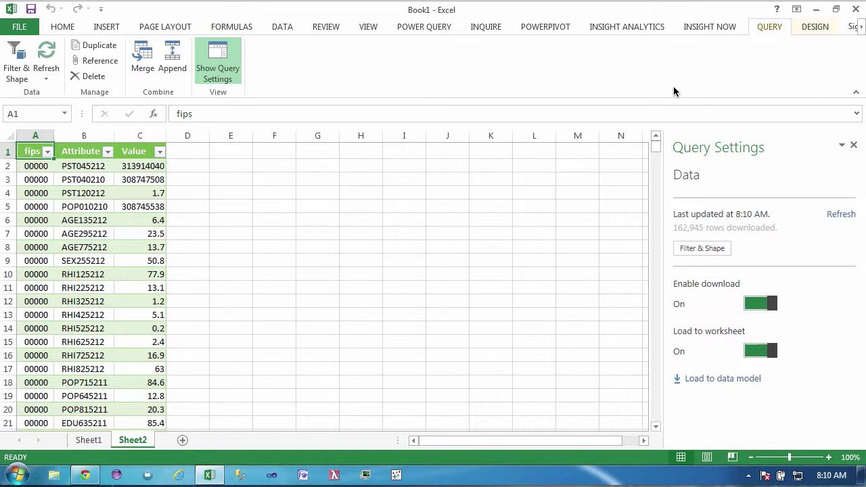
Import the Census data dictionary from its pasted web address as a new query, Query1.
{"action": "left_click", "coordinate": [434, 35]}
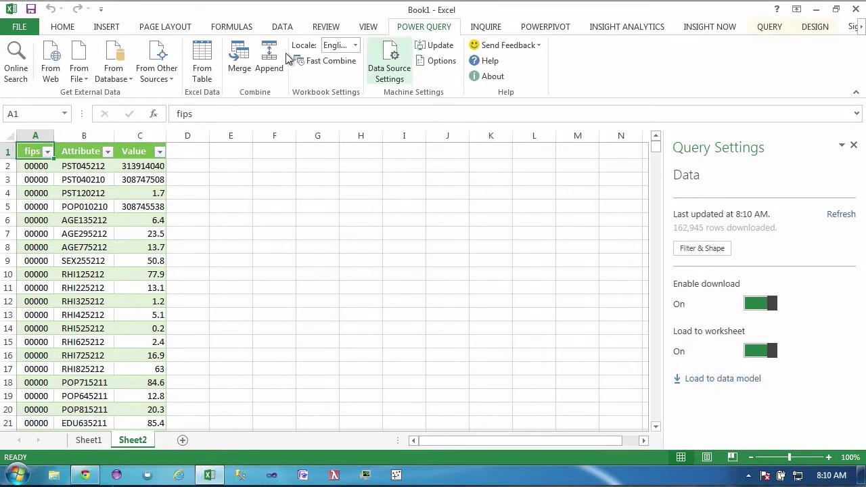
{"action": "left_click", "coordinate": [52, 55]}
{"action": "right_click", "coordinate": [256, 242]}
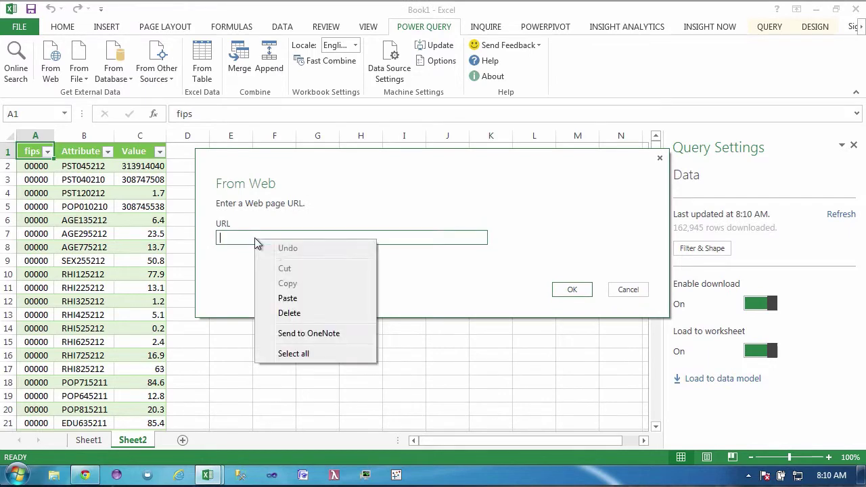
{"action": "left_click", "coordinate": [288, 297]}
{"action": "key", "text": "Return"}
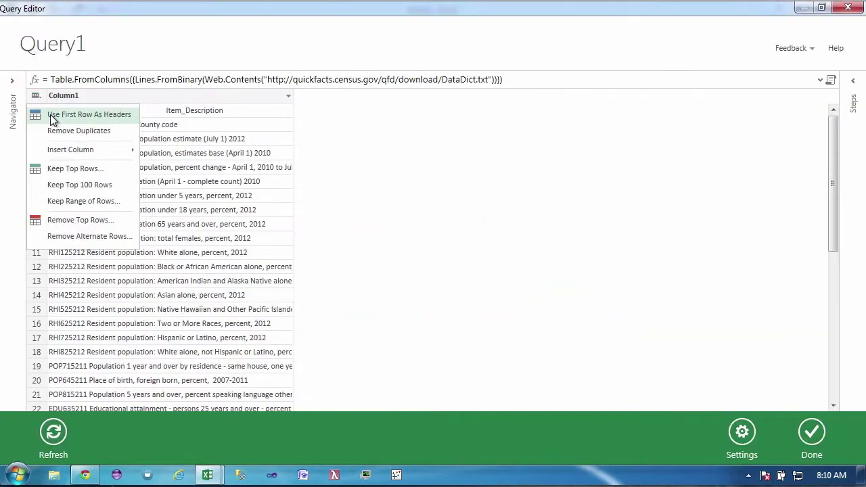
{"action": "left_click", "coordinate": [50, 114]}
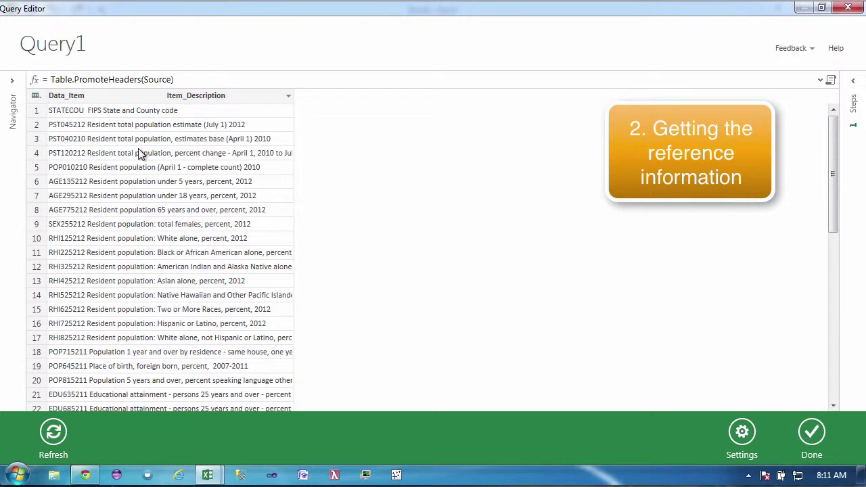
Split the combined code-and-description column once at 9 characters, left-most.
{"action": "right_click", "coordinate": [109, 99]}
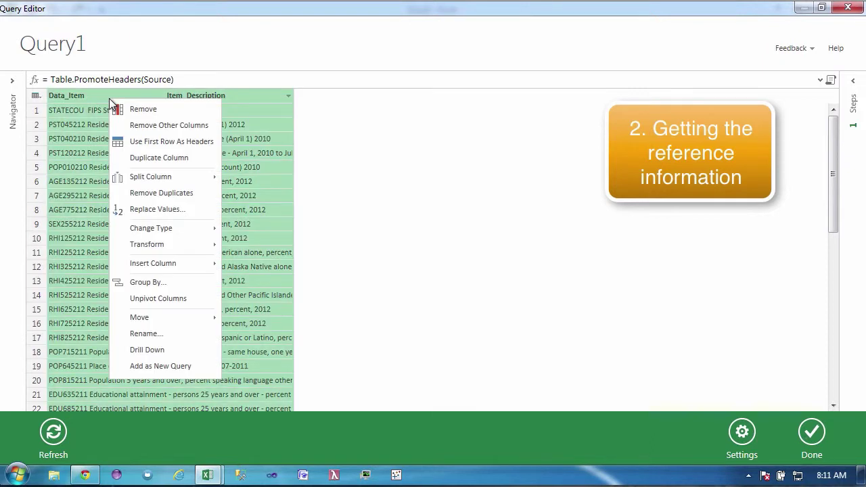
{"action": "mouse_move", "coordinate": [167, 181]}
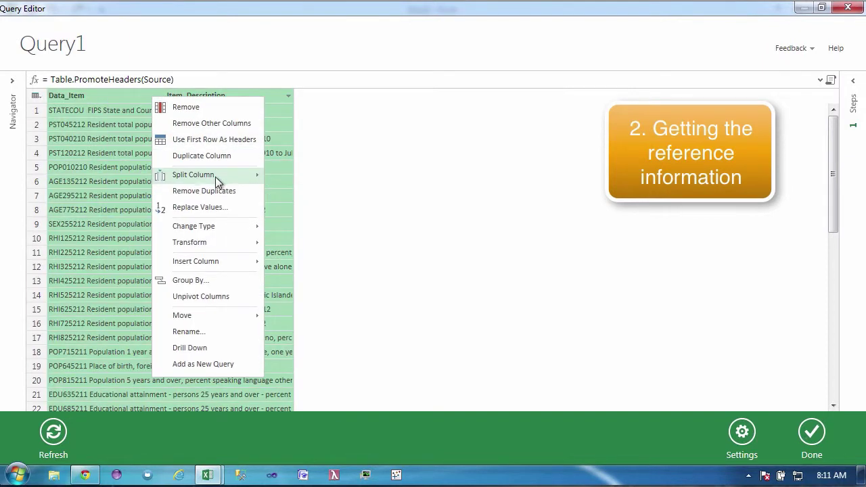
{"action": "mouse_move", "coordinate": [215, 177]}
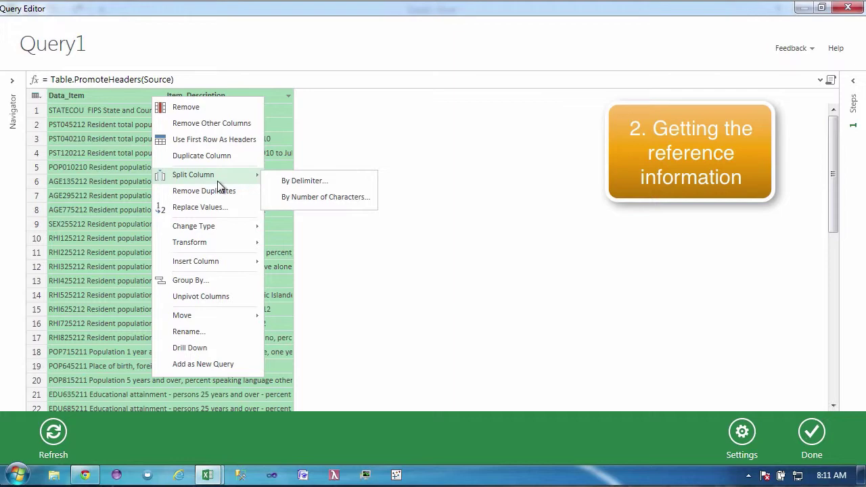
{"action": "left_click", "coordinate": [284, 205]}
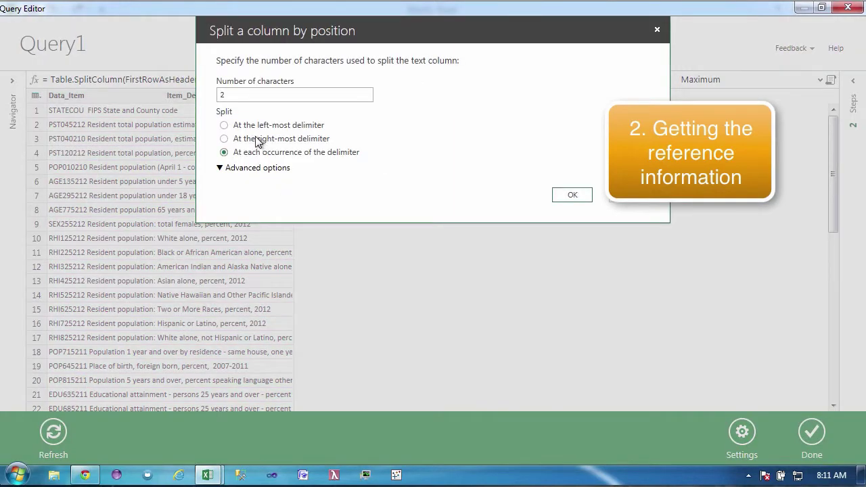
{"action": "type", "text": "2"}
{"action": "key", "text": "BackSpace"}
{"action": "type", "text": "9"}
{"action": "left_click", "coordinate": [224, 126]}
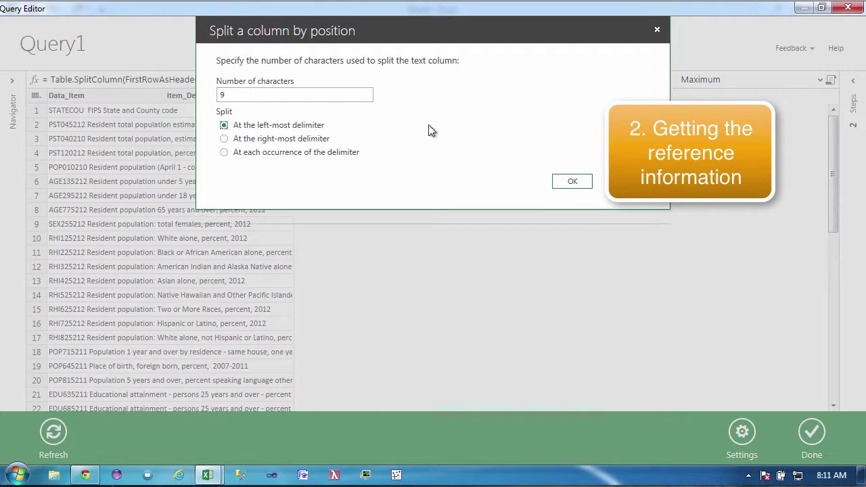
{"action": "left_click", "coordinate": [556, 178]}
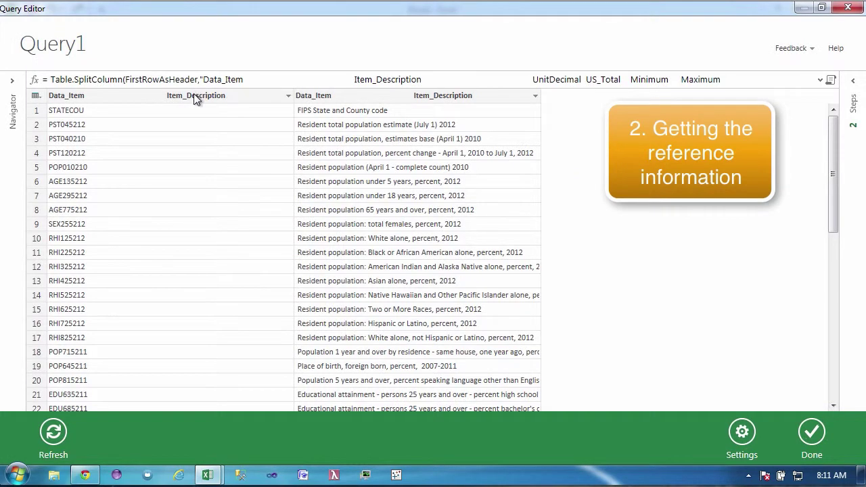
Promote the first row to headers and split the description column once at 106 characters, left-most.
{"action": "left_click", "coordinate": [193, 95], "text": "shift"}
{"action": "right_click", "coordinate": [193, 96]}
{"action": "left_click", "coordinate": [241, 138]}
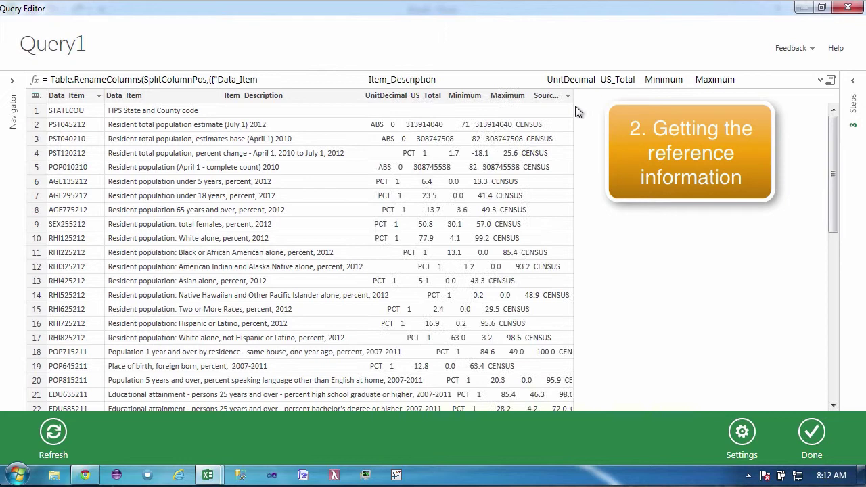
{"action": "left_click_drag", "start_coordinate": [356, 98], "coordinate": [322, 98]}
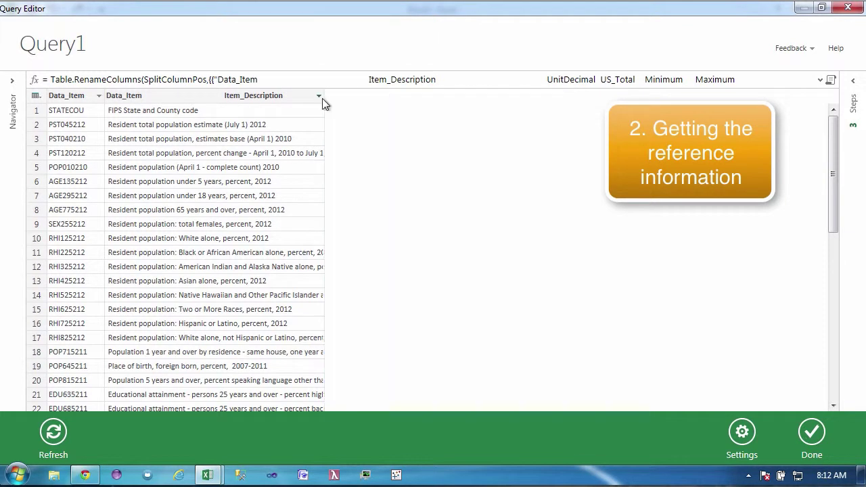
{"action": "right_click", "coordinate": [203, 93]}
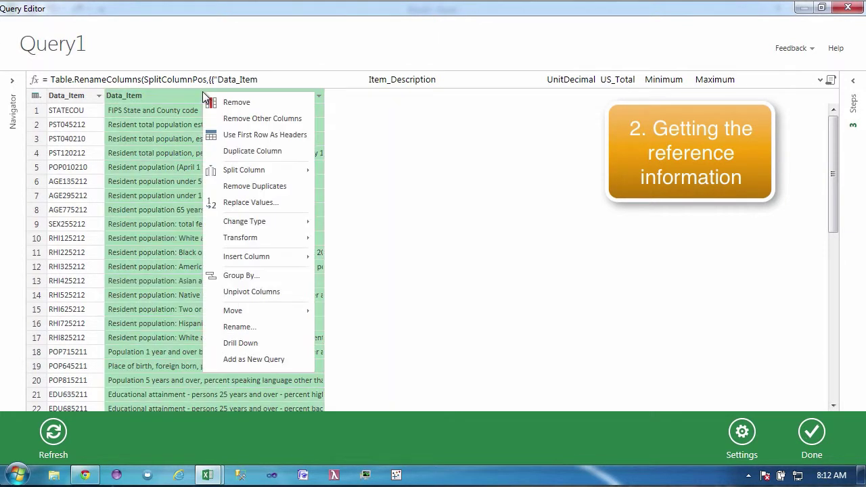
{"action": "left_click", "coordinate": [358, 186]}
{"action": "key", "text": "ctrl+a"}
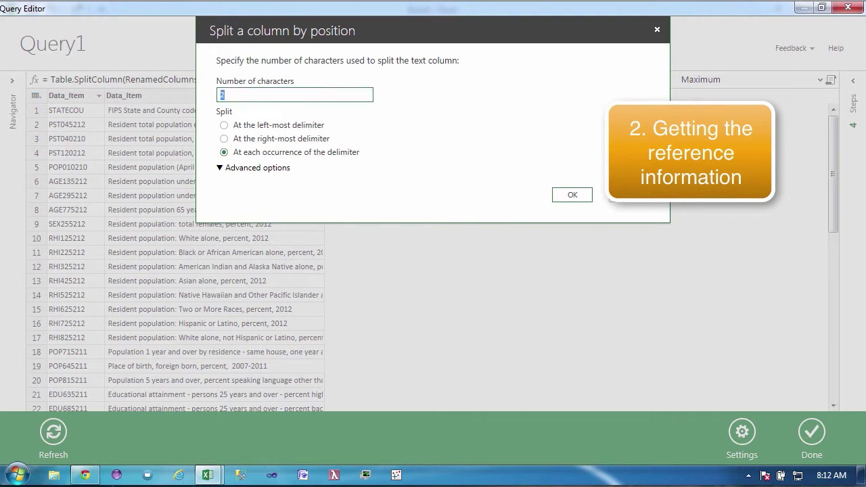
{"action": "type", "text": "106"}
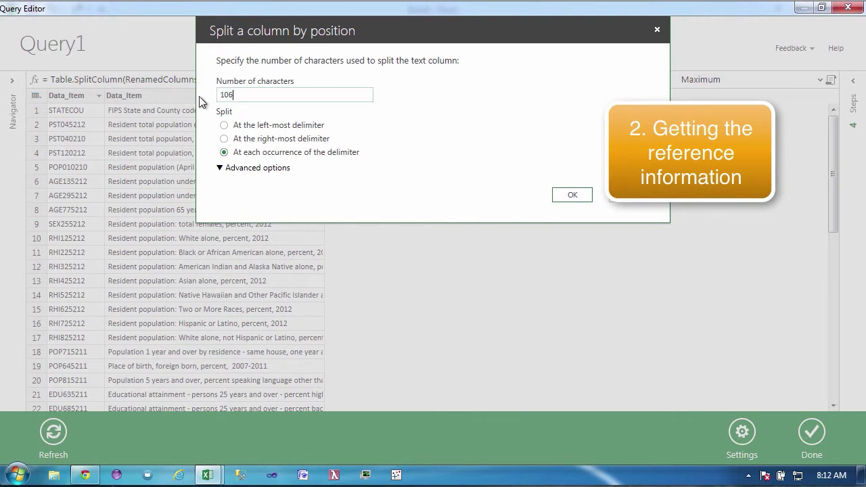
{"action": "left_click", "coordinate": [224, 125]}
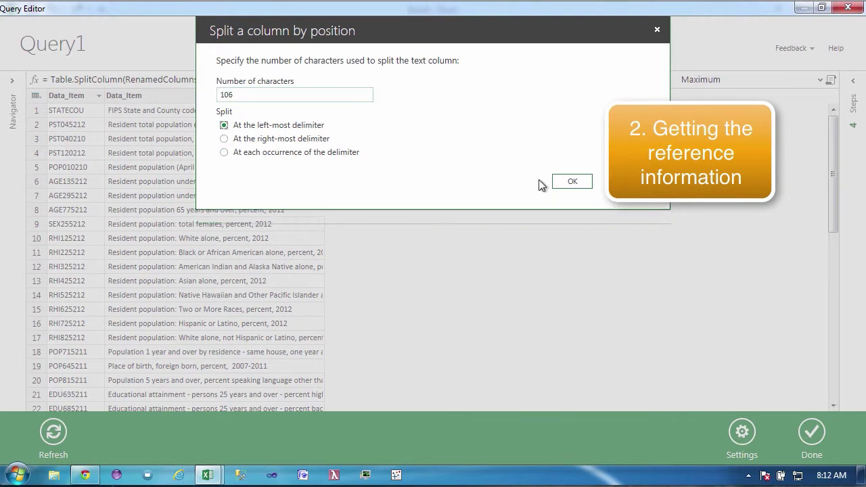
{"action": "left_click", "coordinate": [572, 183]}
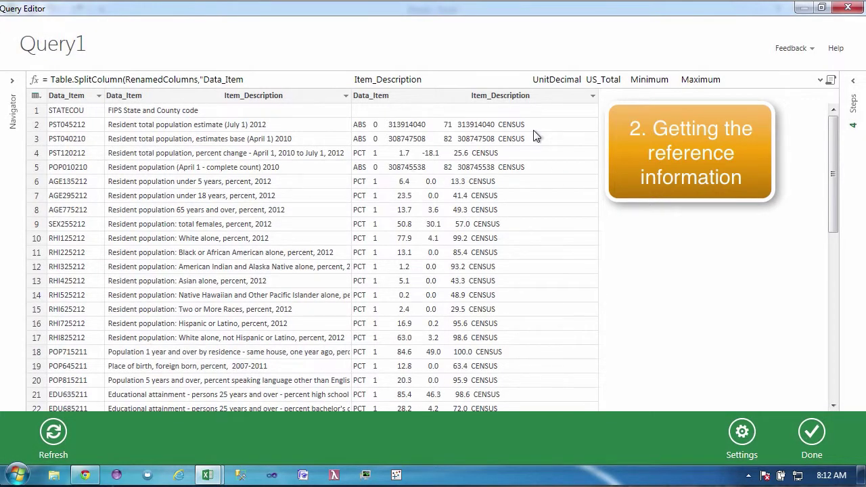
Remove the leftover numeric value columns and name the description column Item_Description.
{"action": "left_click", "coordinate": [421, 95]}
{"action": "right_click", "coordinate": [421, 95]}
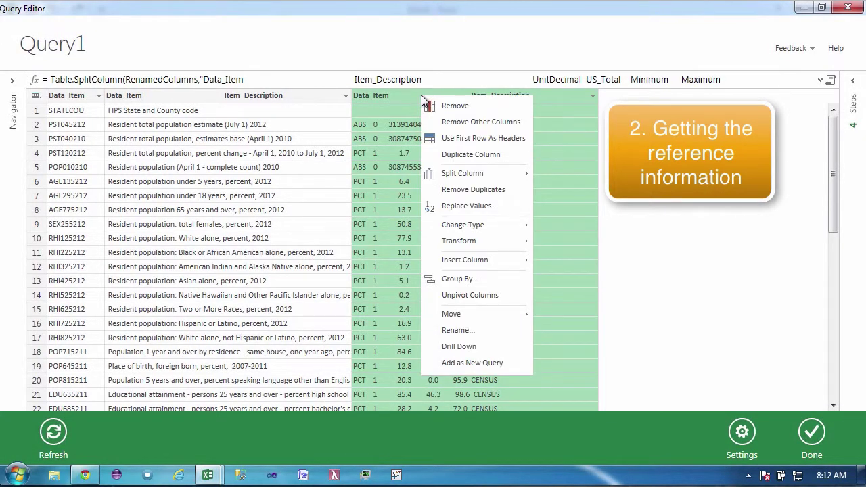
{"action": "left_click", "coordinate": [458, 109]}
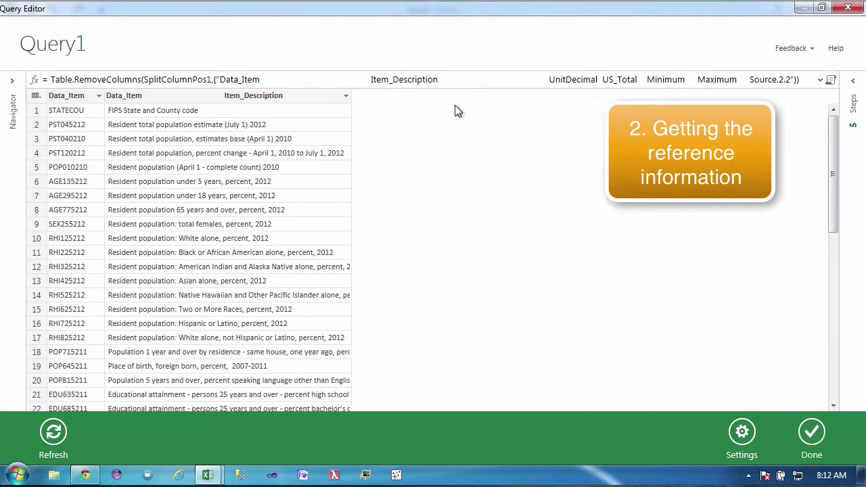
{"action": "left_click", "coordinate": [852, 81]}
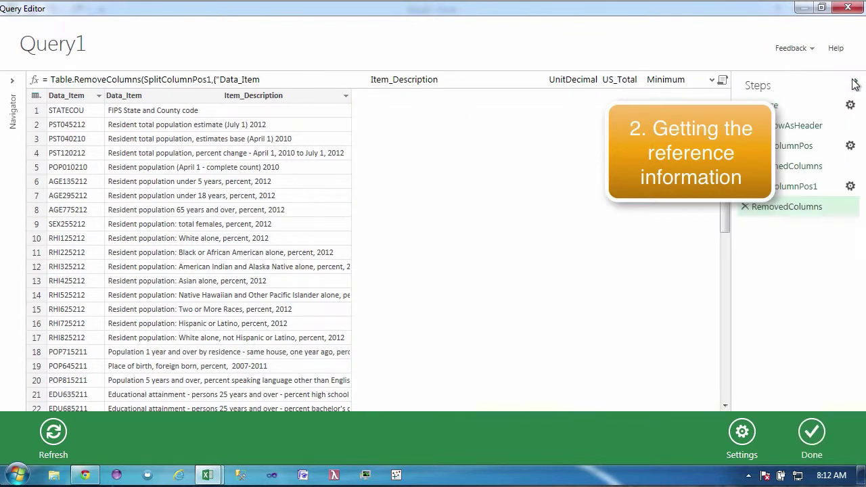
{"action": "left_click", "coordinate": [744, 207]}
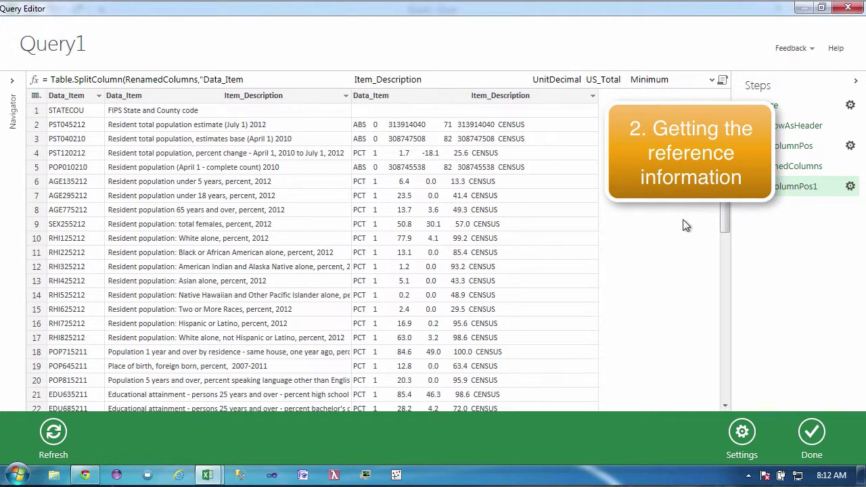
{"action": "left_click", "coordinate": [528, 96]}
{"action": "right_click", "coordinate": [528, 96]}
{"action": "left_click", "coordinate": [569, 108]}
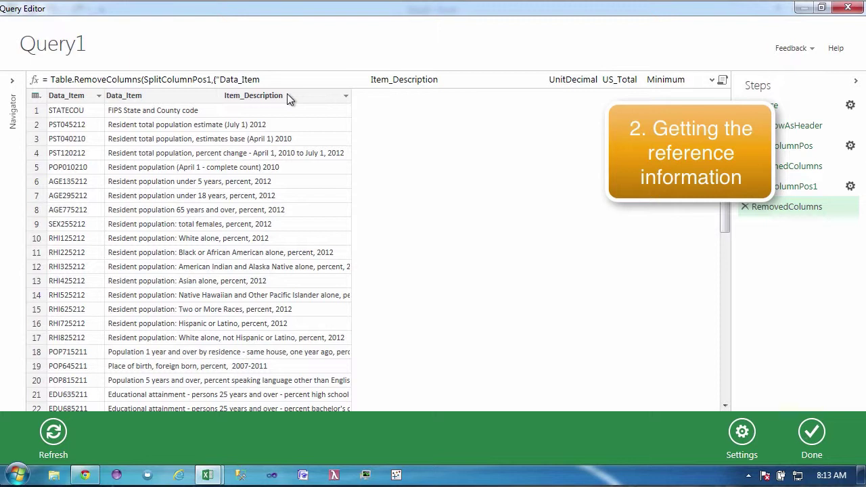
{"action": "key", "text": "Return"}
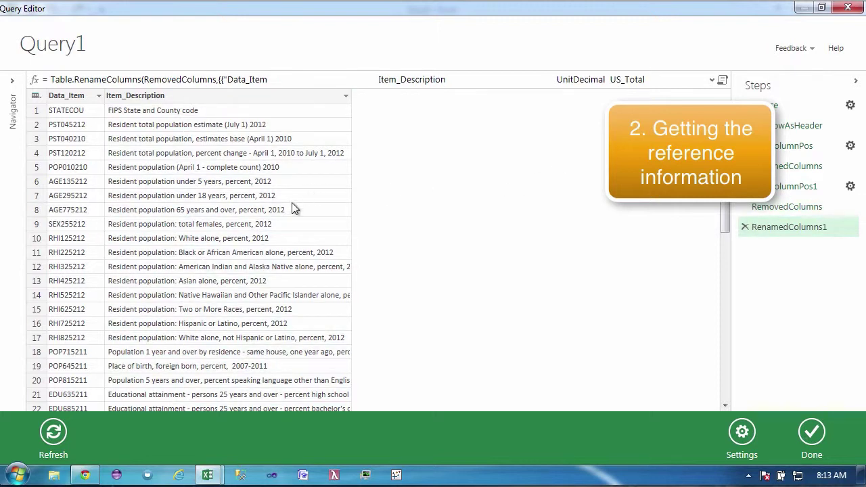
Filter Item_Description, searching 'new pri', down to the single new private housing permits row.
{"action": "left_click", "coordinate": [345, 97]}
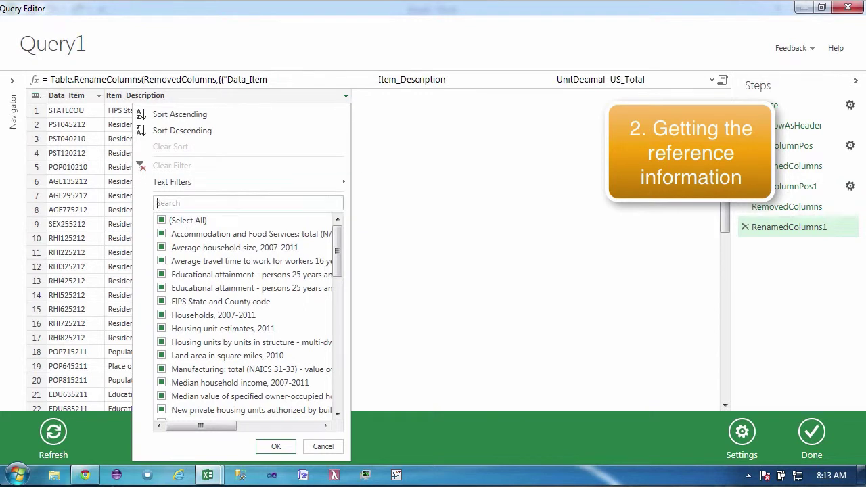
{"action": "left_click", "coordinate": [162, 220]}
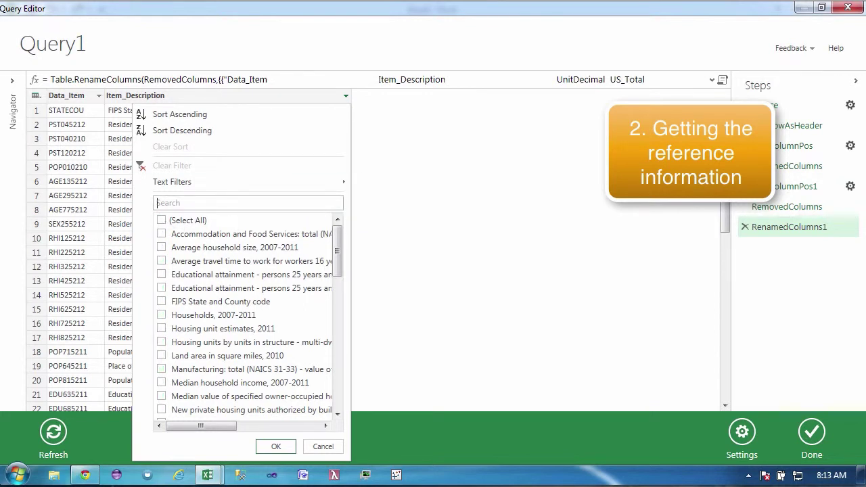
{"action": "type", "text": "new pri"}
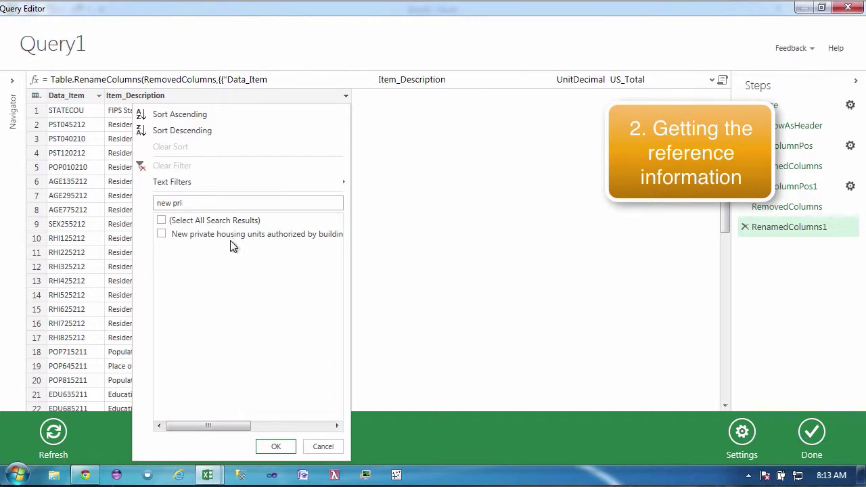
{"action": "left_click", "coordinate": [161, 236]}
{"action": "left_click", "coordinate": [275, 446]}
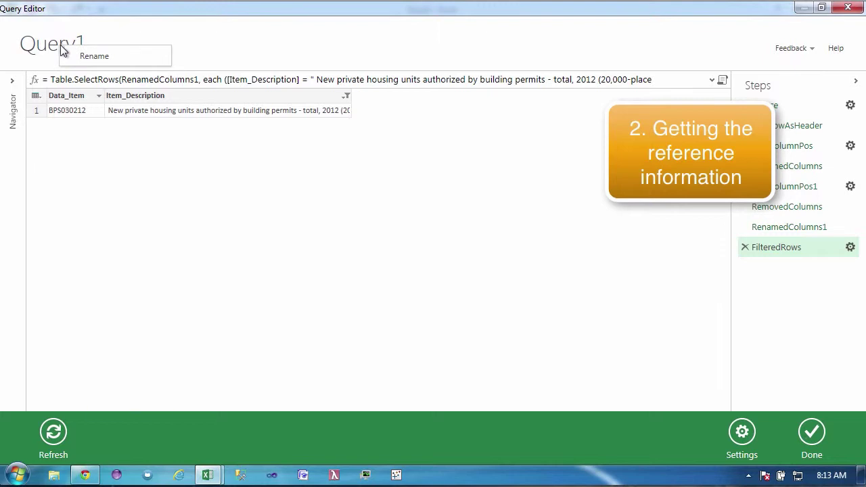
Rename the query to Data Dictionary and load it into the workbook.
{"action": "left_click", "coordinate": [83, 57]}
{"action": "type", "text": "Da"}
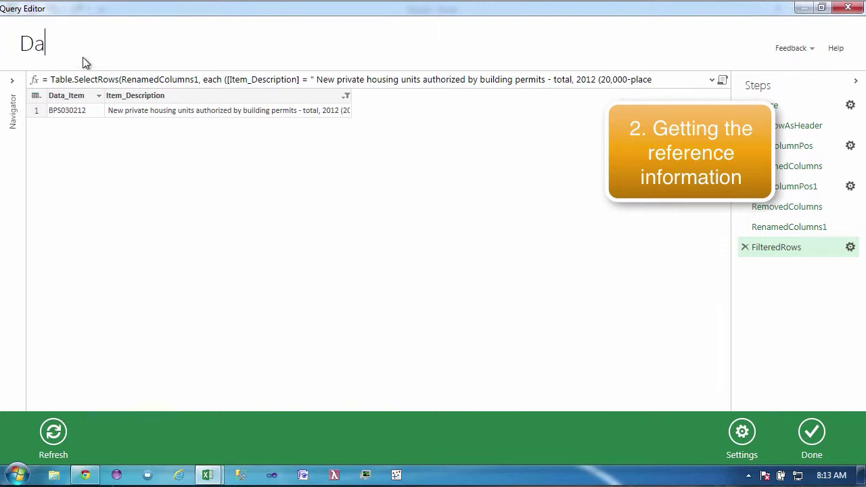
{"action": "type", "text": "ta Dictionary"}
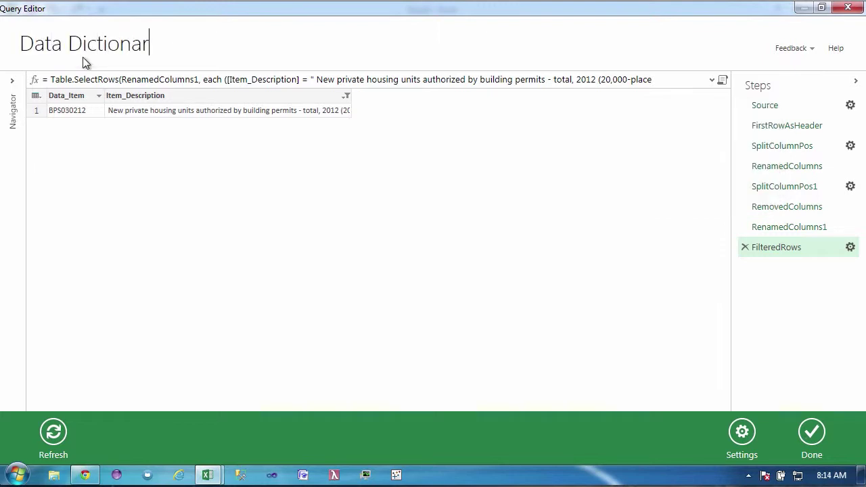
{"action": "left_click", "coordinate": [811, 436]}
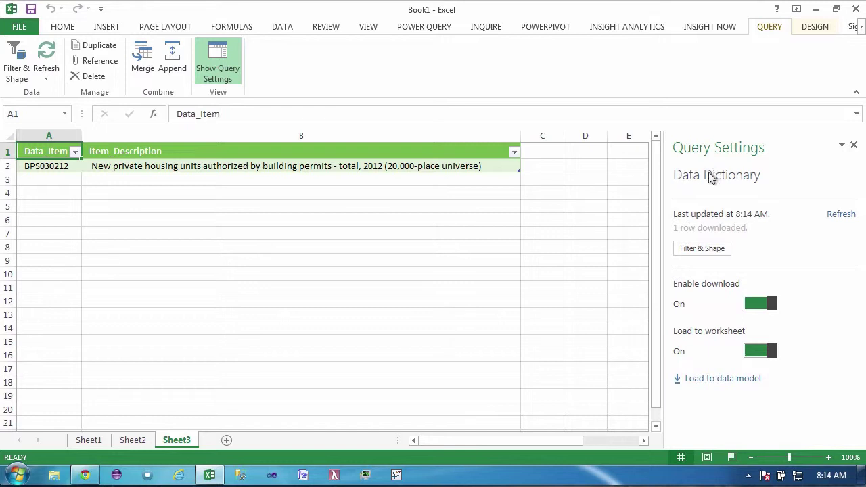
Reload the Data Dictionary query, then return to Sheet2 holding the Data query's fips table.
{"action": "left_click", "coordinate": [706, 250]}
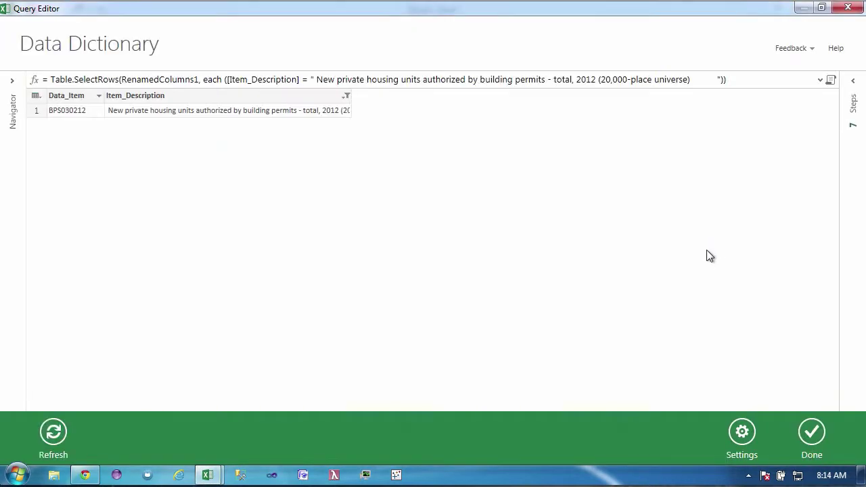
{"action": "left_click", "coordinate": [818, 433]}
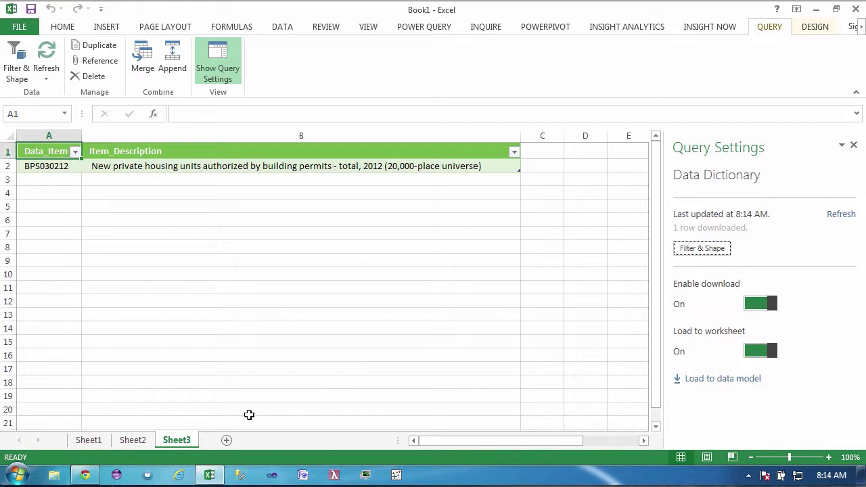
{"action": "left_click", "coordinate": [137, 440]}
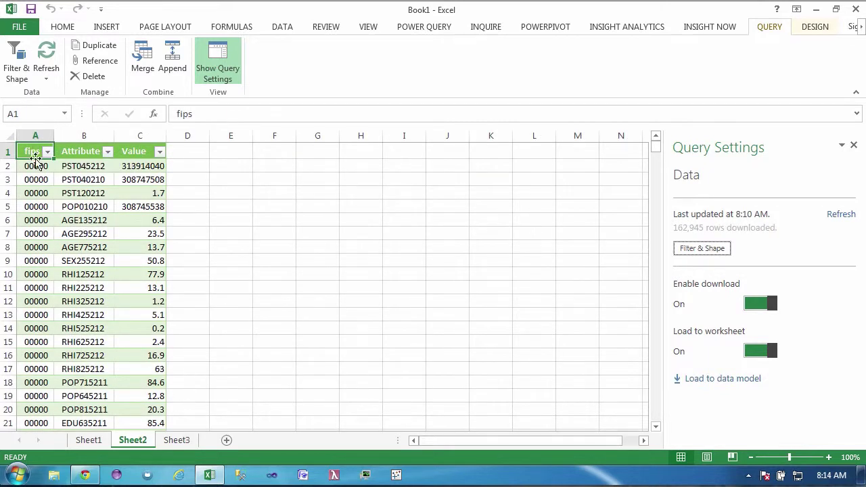
Import the census FIPS_CountyName.txt file from its web address into a new query.
{"action": "left_click", "coordinate": [177, 440]}
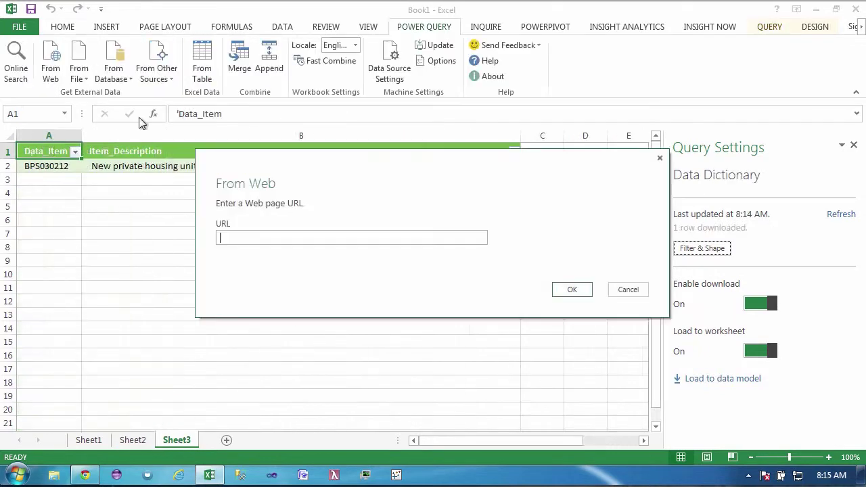
{"action": "right_click", "coordinate": [251, 237]}
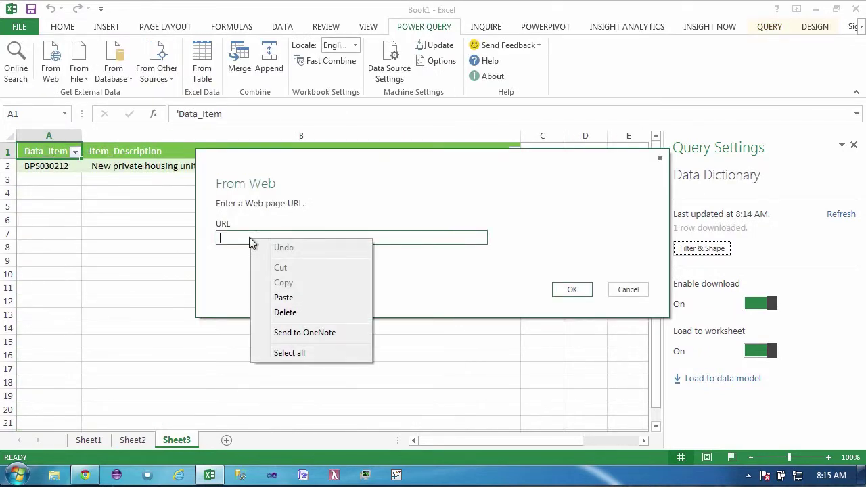
{"action": "left_click", "coordinate": [277, 297]}
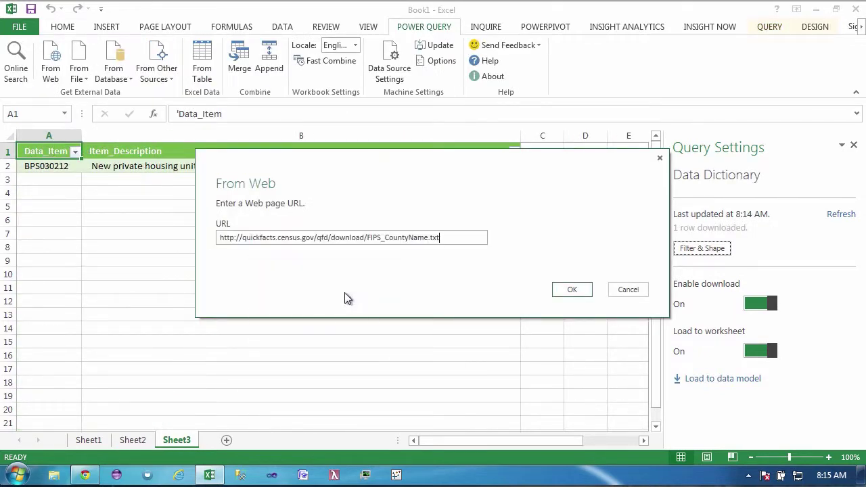
{"action": "left_click", "coordinate": [572, 290]}
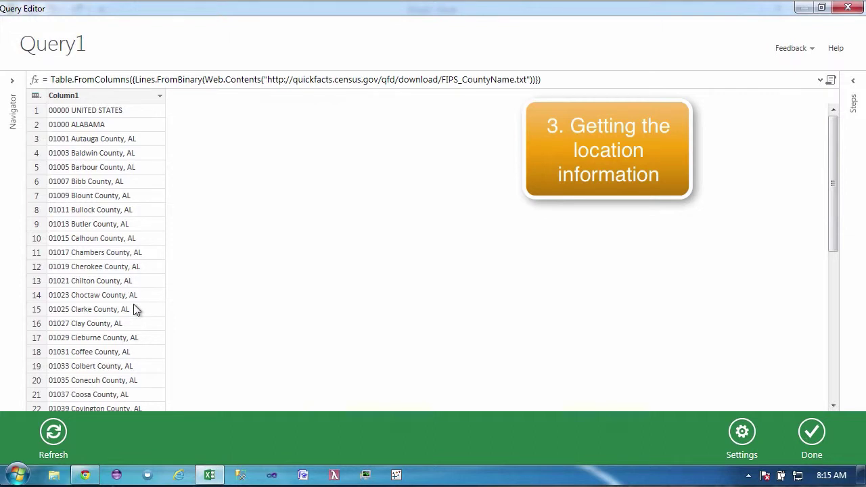
Split Column1 at the left-most space into FIPS code and place-name columns.
{"action": "right_click", "coordinate": [90, 95]}
{"action": "mouse_move", "coordinate": [144, 175]}
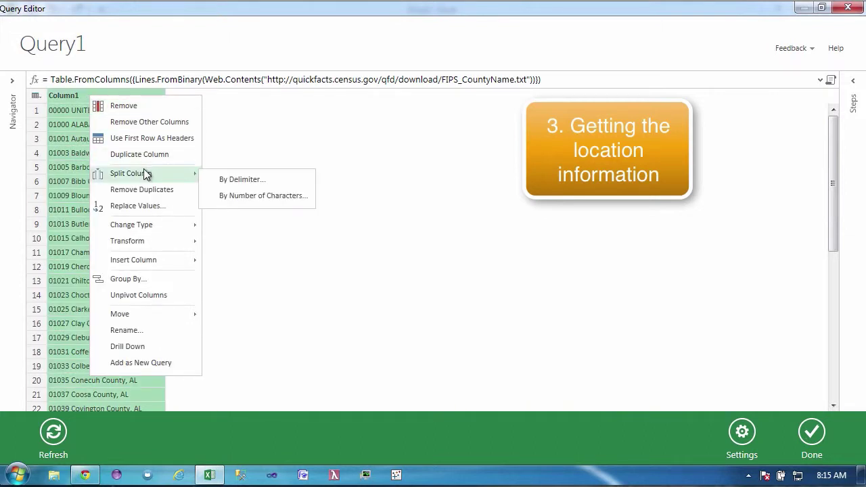
{"action": "left_click", "coordinate": [225, 179]}
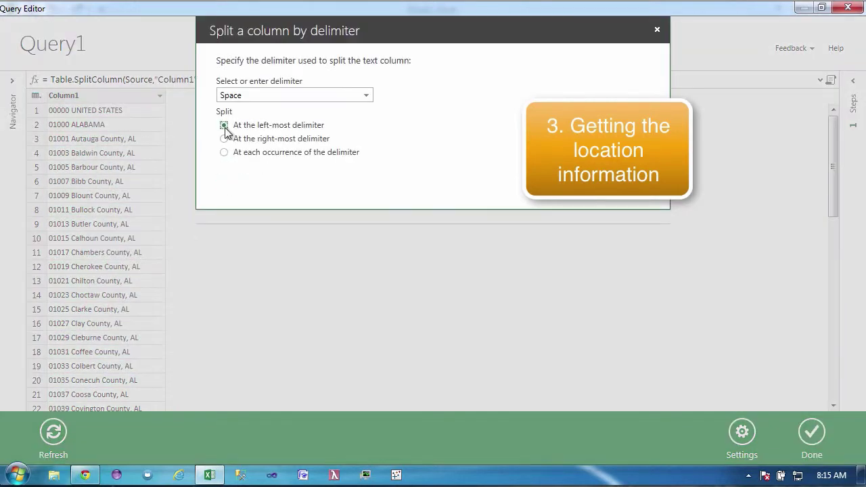
{"action": "key", "text": "Return"}
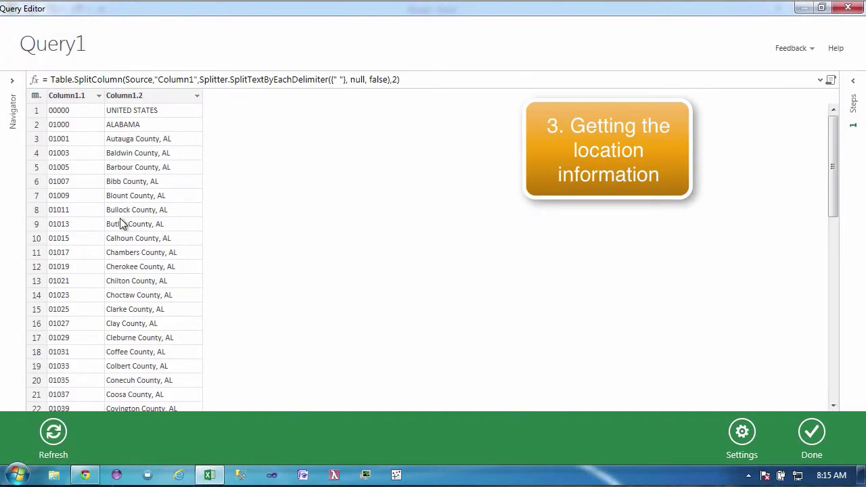
Split Column1.2 at the comma into name and state columns, filtering out the UNITED STATES row.
{"action": "left_click", "coordinate": [143, 97]}
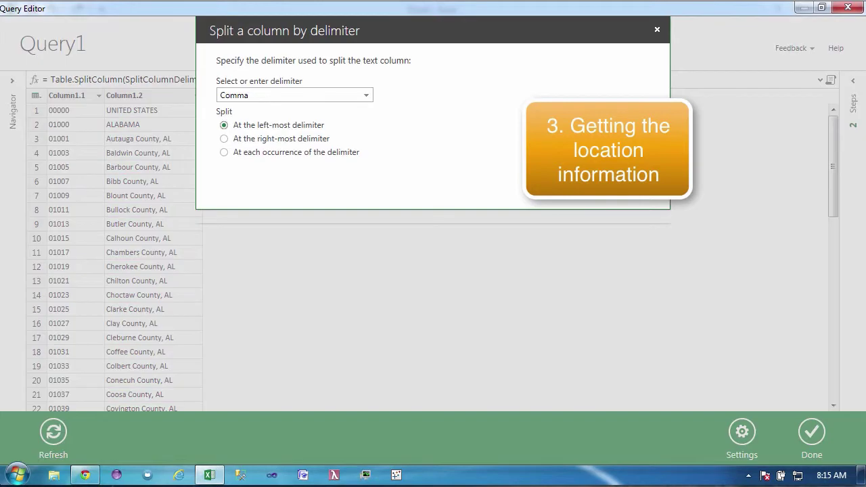
{"action": "key", "text": "Return"}
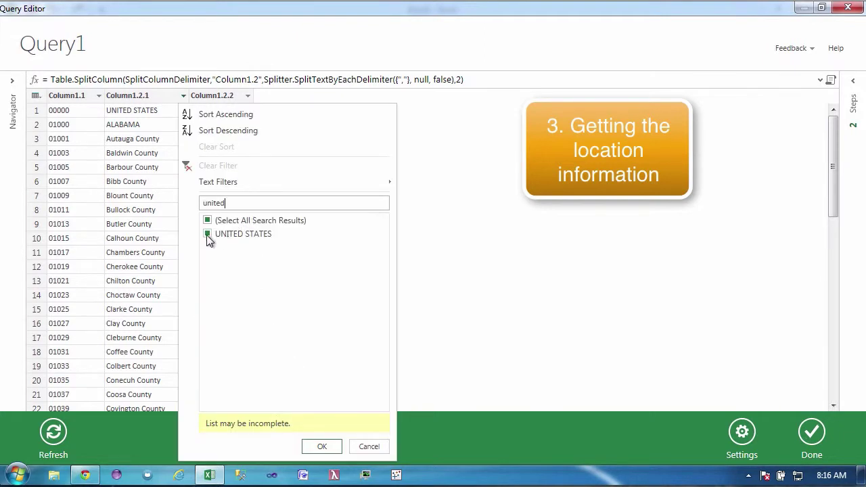
{"action": "left_click", "coordinate": [207, 236]}
{"action": "left_click", "coordinate": [322, 448]}
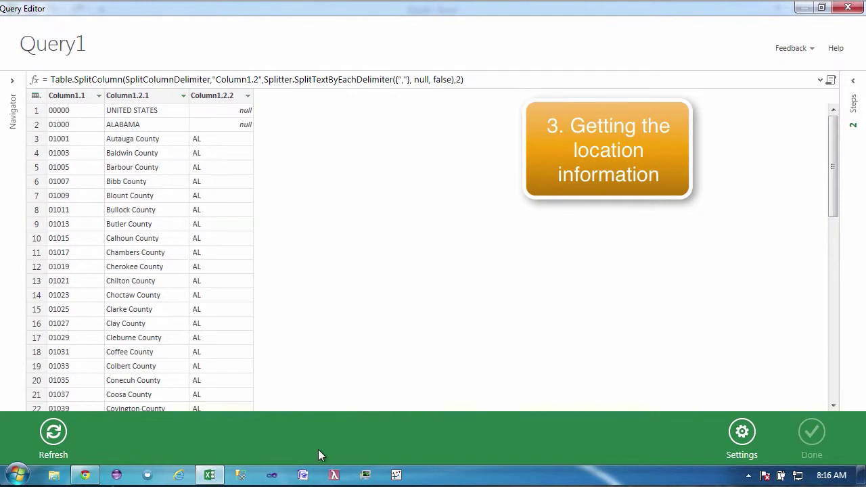
Keep only rows where Column1.2.2 is null, then remove that column.
{"action": "left_click", "coordinate": [248, 96]}
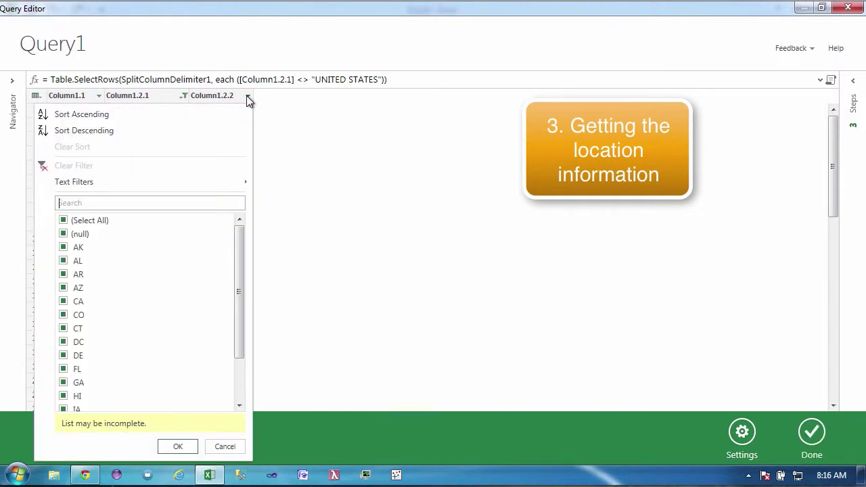
{"action": "left_click", "coordinate": [63, 220]}
{"action": "left_click", "coordinate": [63, 234]}
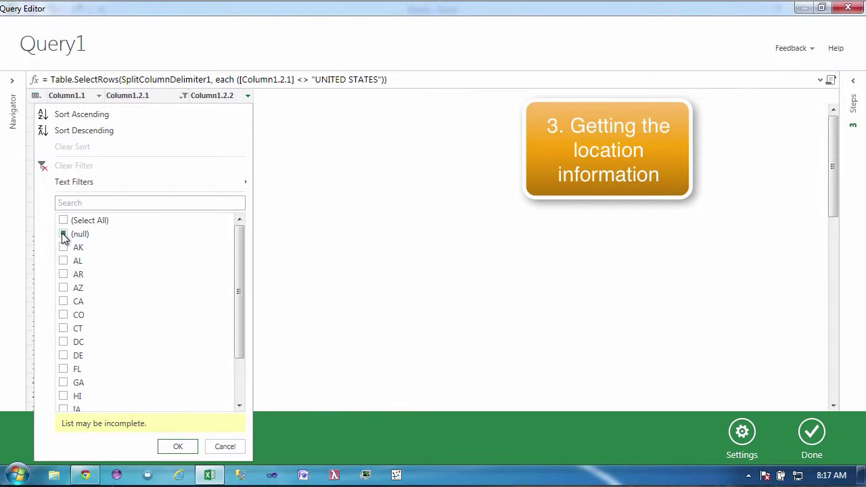
{"action": "left_click", "coordinate": [176, 446]}
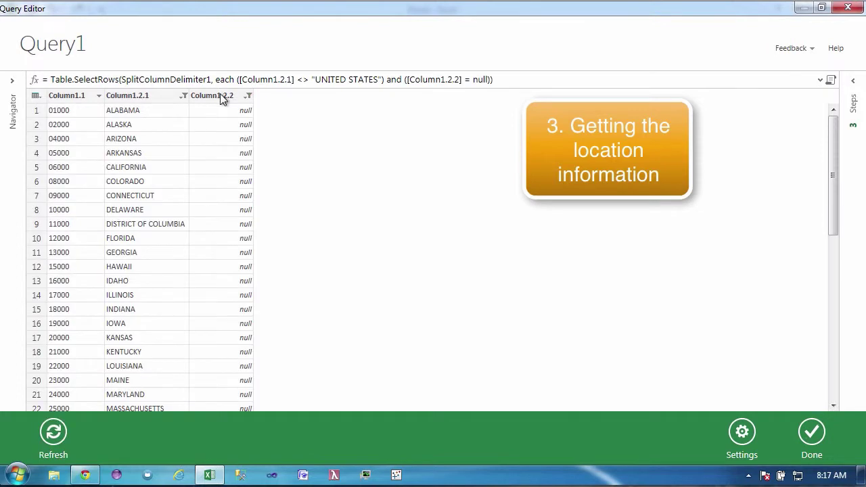
{"action": "right_click", "coordinate": [223, 98]}
{"action": "left_click", "coordinate": [238, 103]}
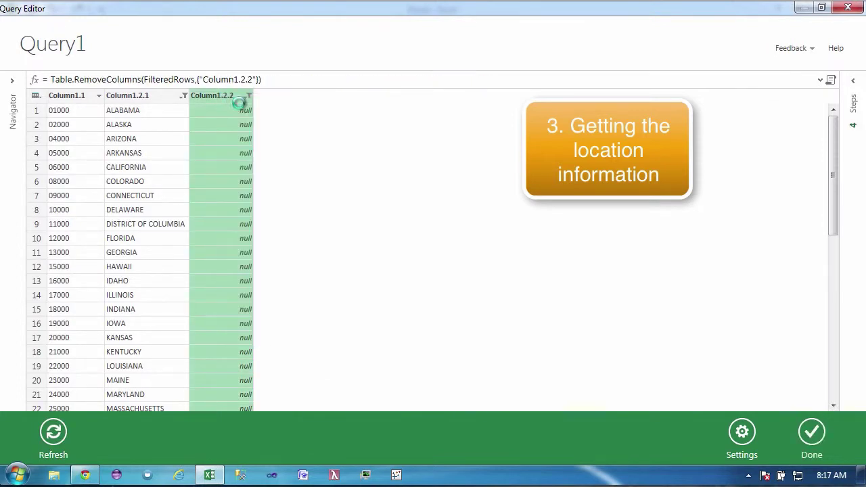
Rename Column1.1 to Fips and Column1.2.1 to State.
{"action": "right_click", "coordinate": [77, 94]}
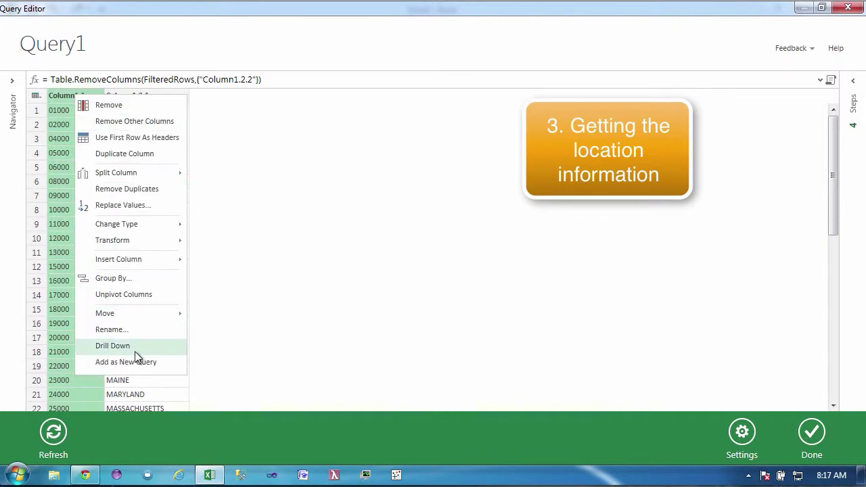
{"action": "left_click", "coordinate": [140, 330]}
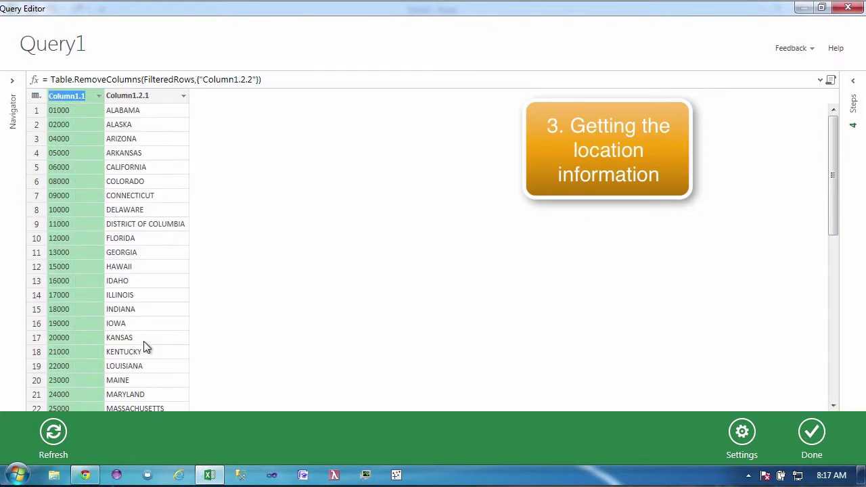
{"action": "type", "text": "Fips"}
{"action": "key", "text": "Return"}
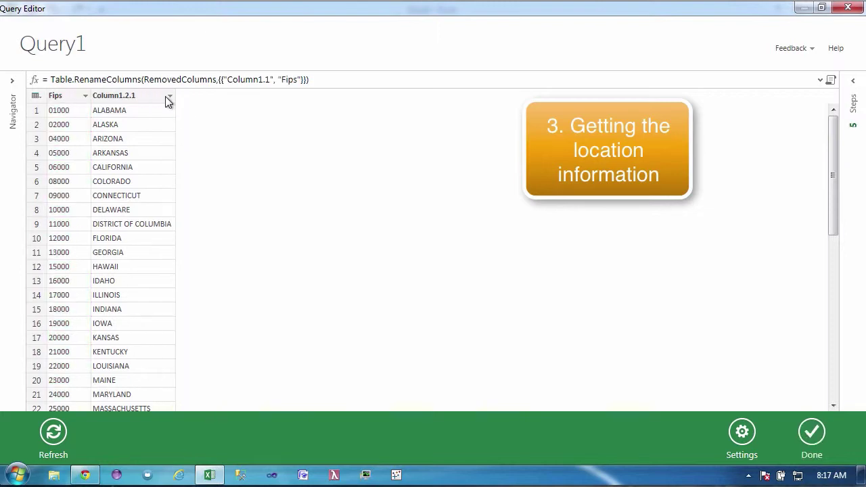
{"action": "right_click", "coordinate": [164, 96]}
{"action": "left_click", "coordinate": [188, 325]}
{"action": "type", "text": "State"}
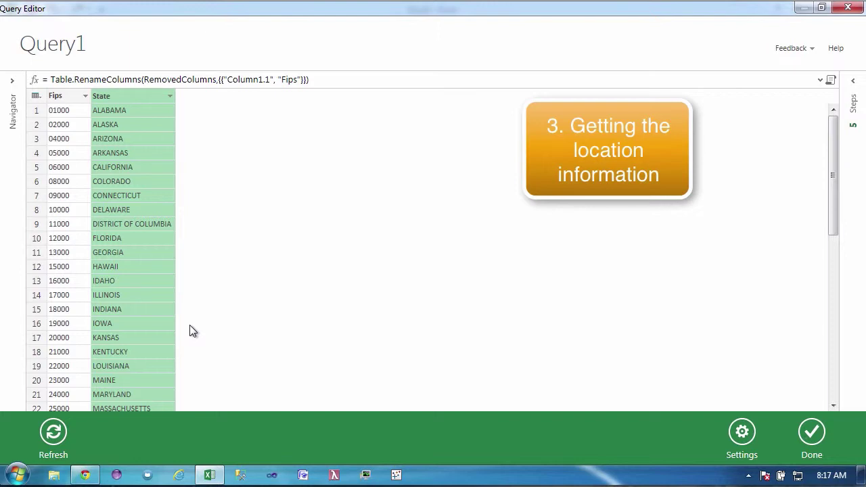
{"action": "key", "text": "Return"}
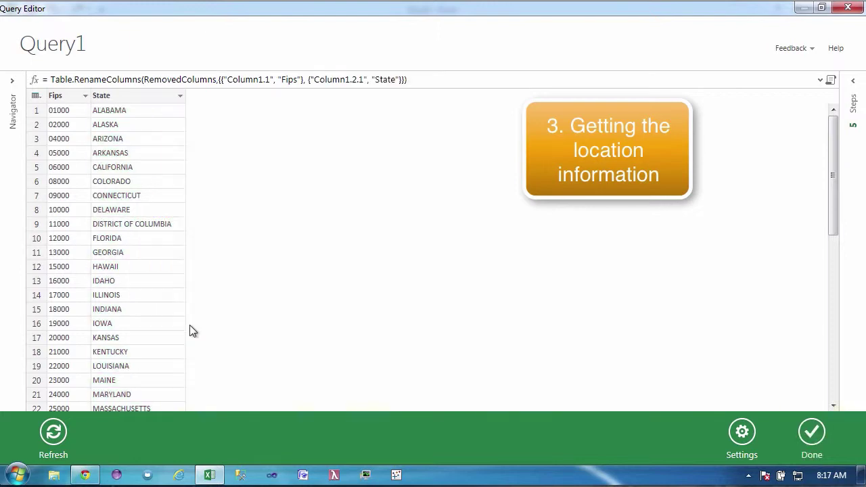
Convert the Fips column to Number and rename the query to Fips.
{"action": "right_click", "coordinate": [71, 98]}
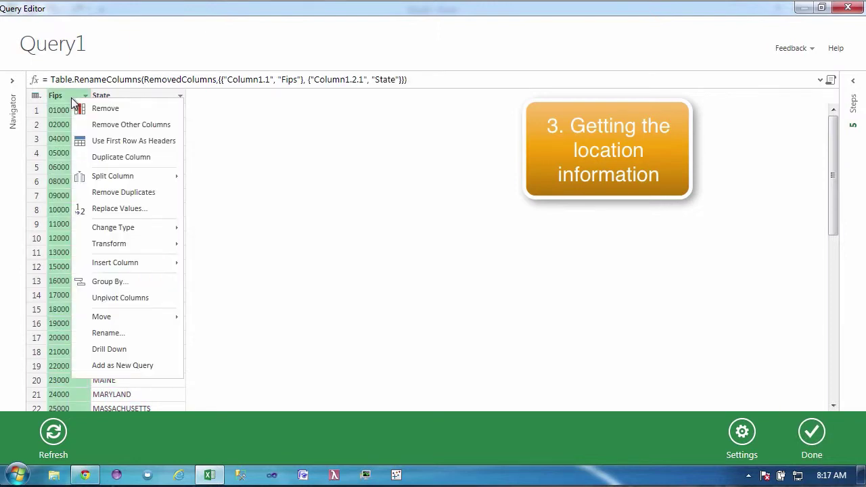
{"action": "mouse_move", "coordinate": [138, 228]}
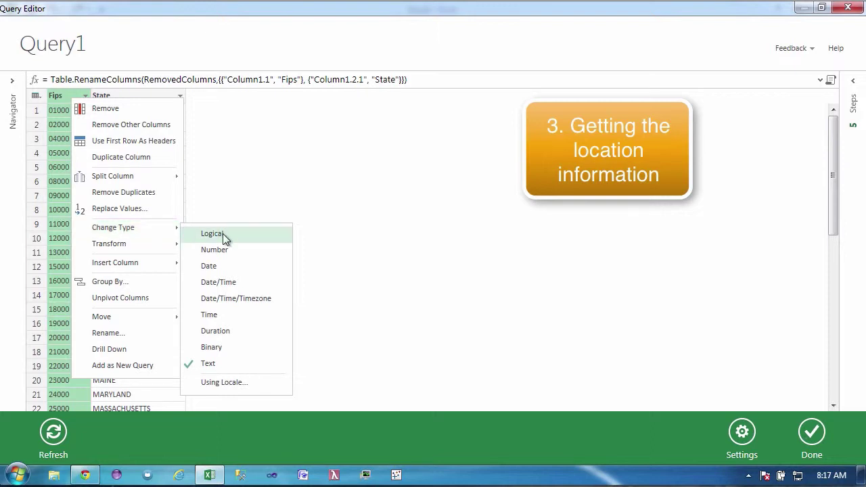
{"action": "left_click", "coordinate": [214, 250]}
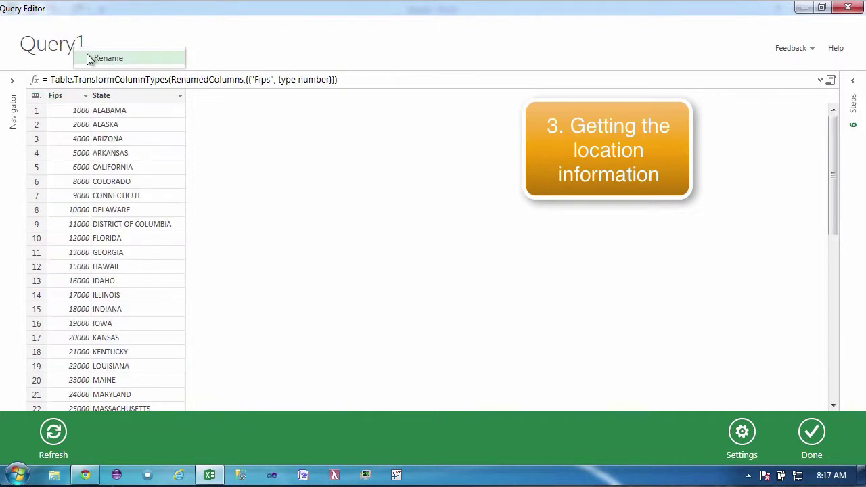
{"action": "left_click", "coordinate": [88, 54]}
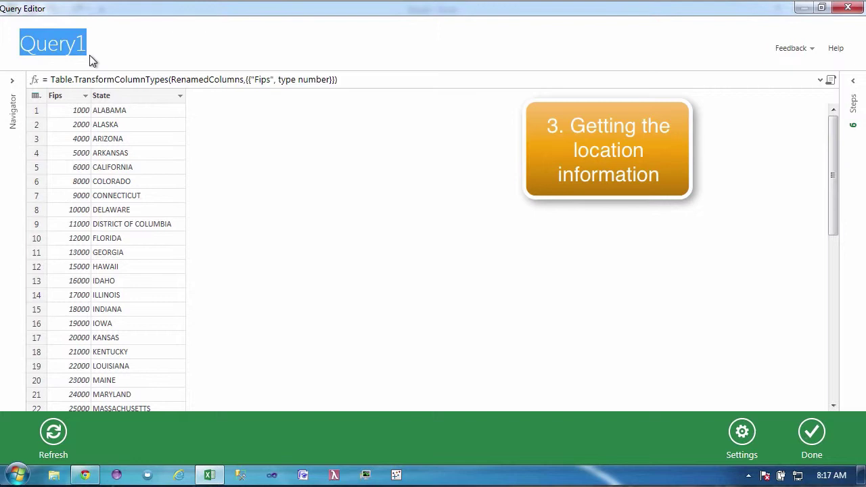
{"action": "type", "text": "Fips"}
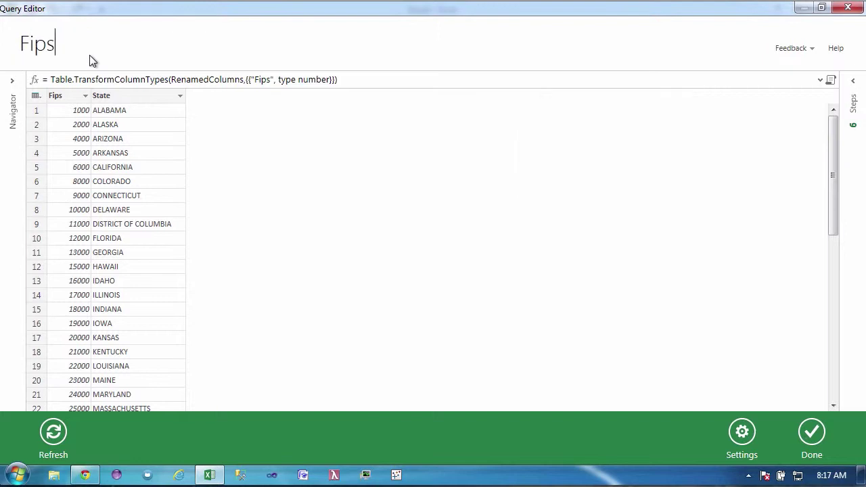
Load the Fips query into the workbook and return to the Data query for editing.
{"action": "left_click", "coordinate": [812, 432]}
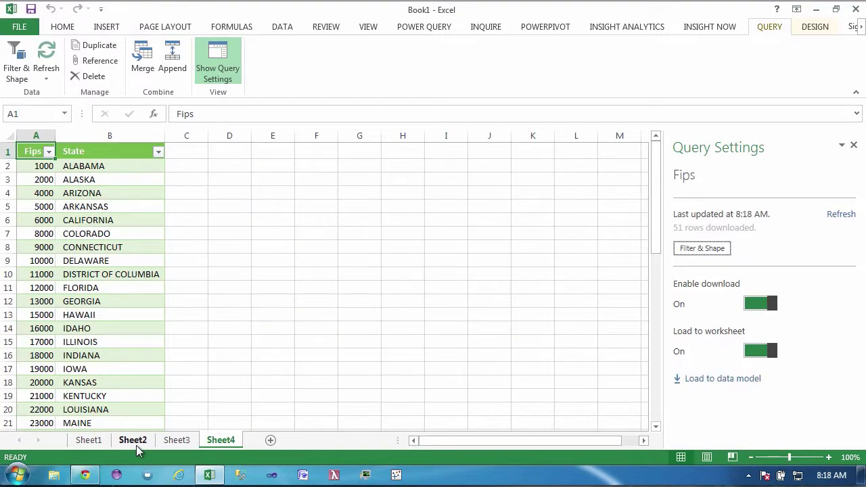
{"action": "left_click", "coordinate": [135, 441]}
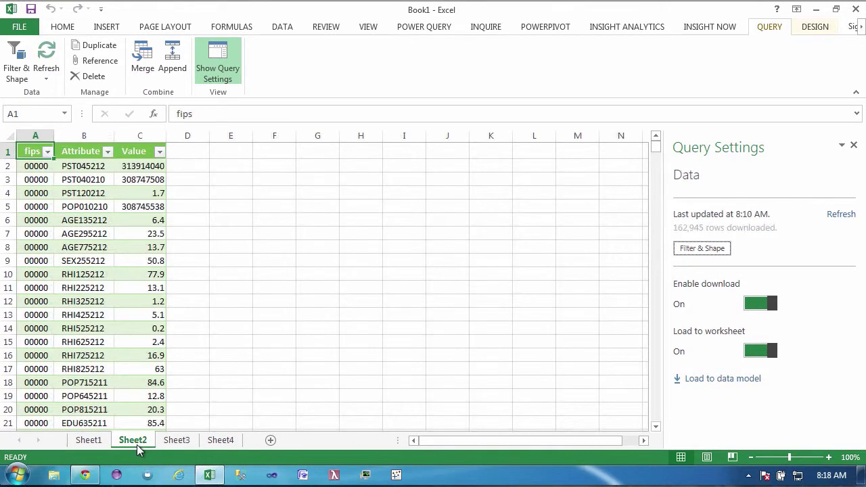
{"action": "left_click", "coordinate": [704, 250]}
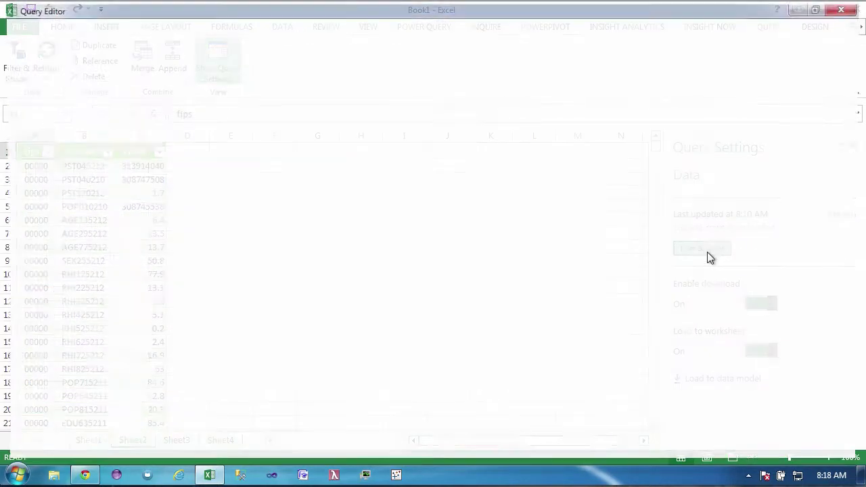
Change the Data query's fips column to Number and load it back to the sheet.
{"action": "right_click", "coordinate": [74, 96]}
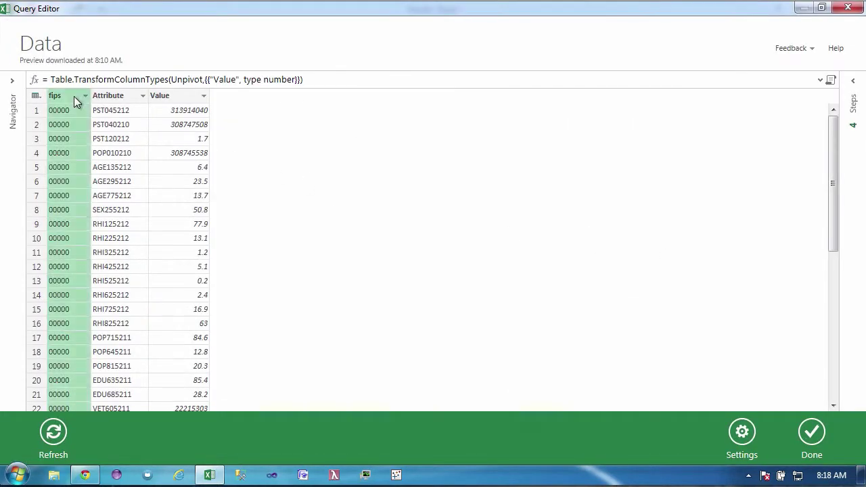
{"action": "mouse_move", "coordinate": [135, 226]}
{"action": "left_click", "coordinate": [225, 249]}
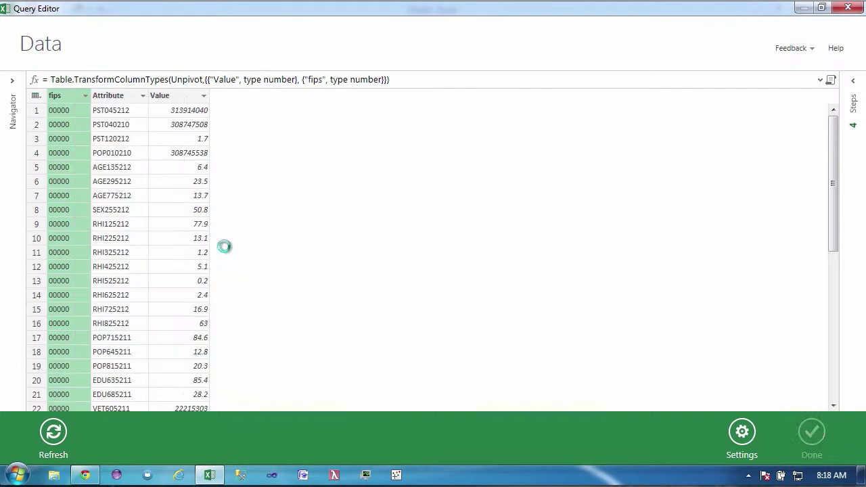
{"action": "left_click", "coordinate": [815, 438]}
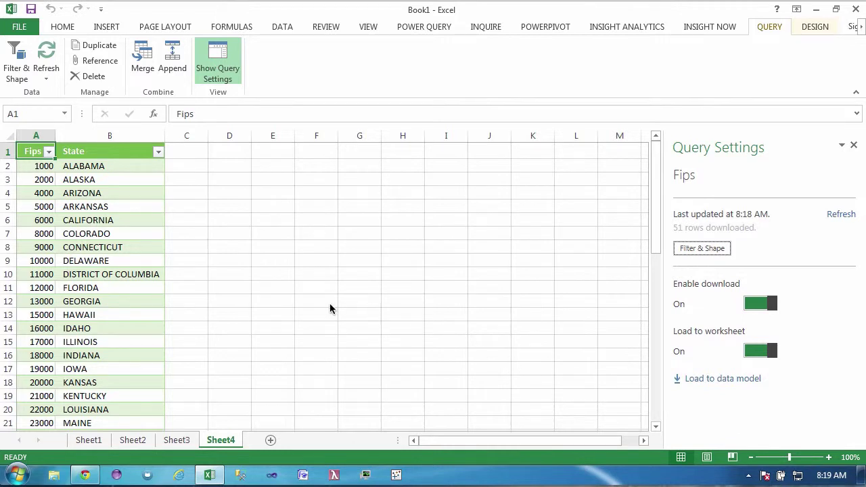
Merge Data with Data Dictionary, matching Attribute to Data_Item, creating Merge1.
{"action": "left_click", "coordinate": [144, 60]}
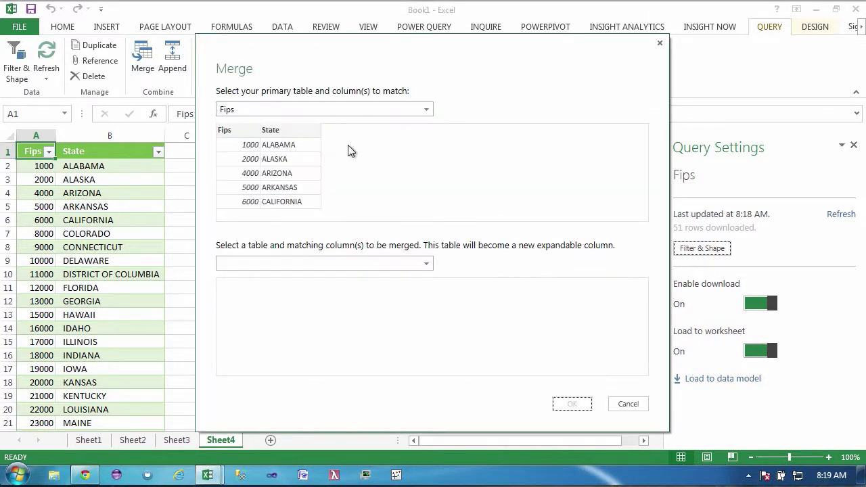
{"action": "left_click", "coordinate": [365, 108]}
{"action": "left_click", "coordinate": [365, 84]}
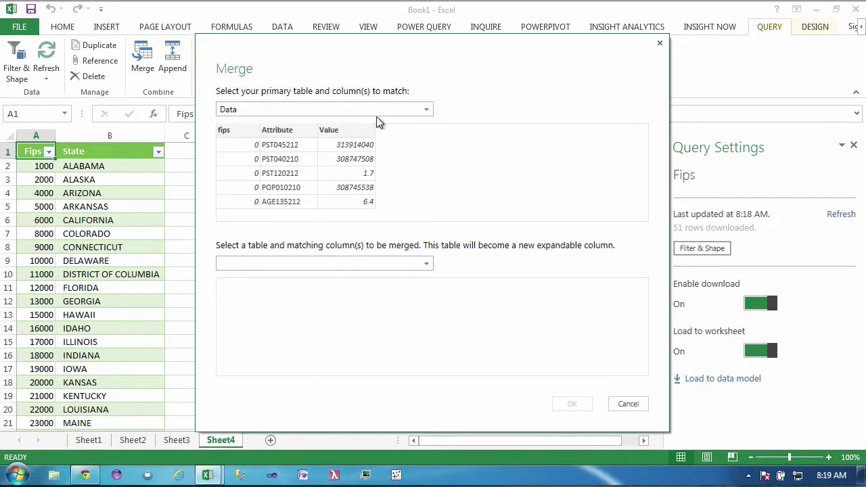
{"action": "left_click", "coordinate": [426, 266]}
{"action": "left_click", "coordinate": [426, 274]}
{"action": "left_click", "coordinate": [252, 283]}
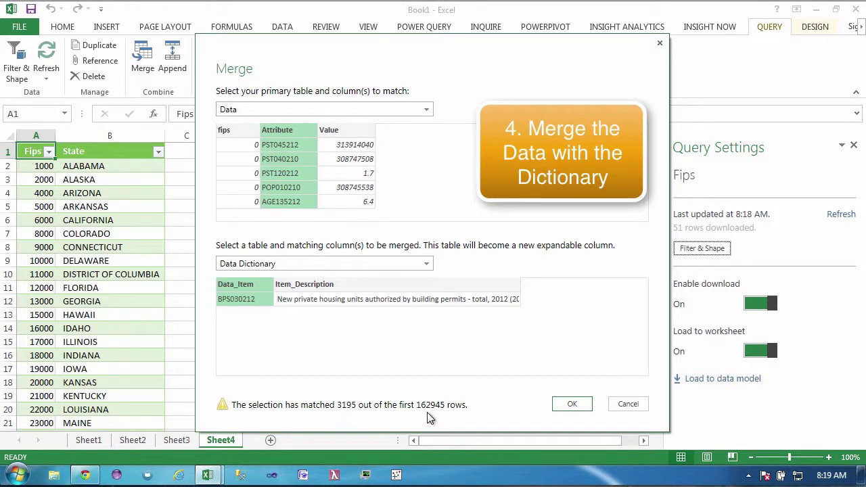
{"action": "left_click", "coordinate": [572, 404]}
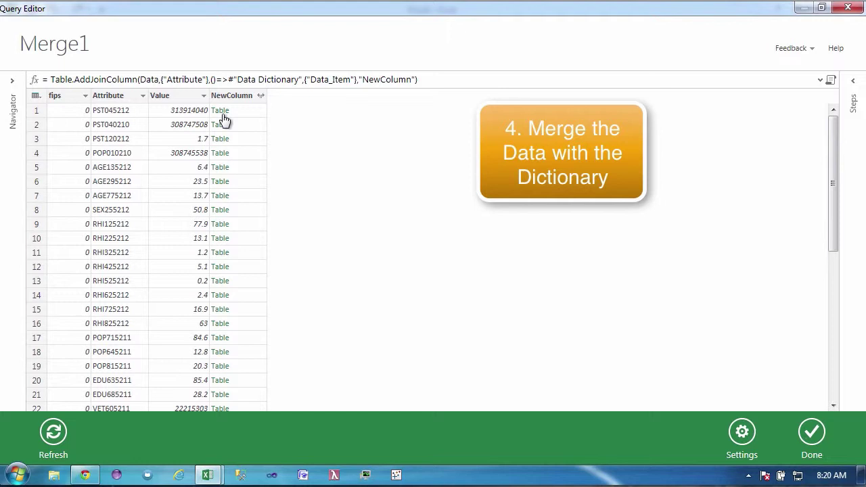
Expand Merge1's merged NewColumn to include only Data_Item.
{"action": "left_click", "coordinate": [260, 96]}
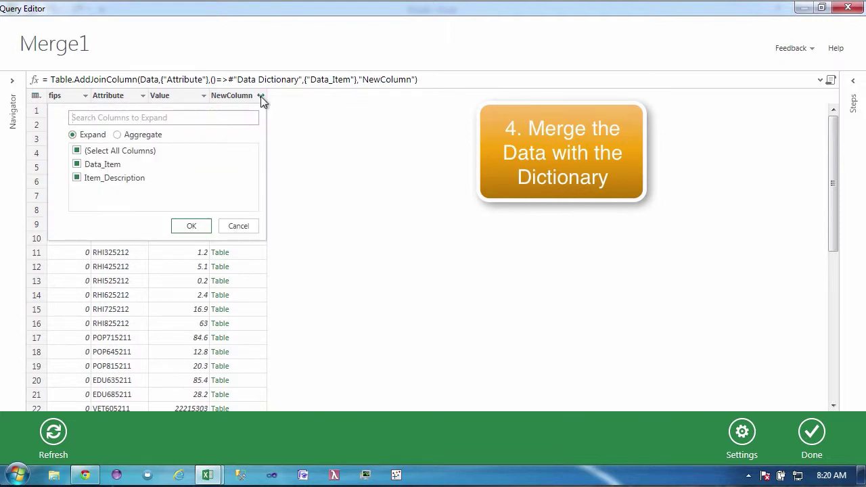
{"action": "left_click", "coordinate": [76, 150]}
{"action": "left_click", "coordinate": [76, 163]}
{"action": "left_click", "coordinate": [192, 228]}
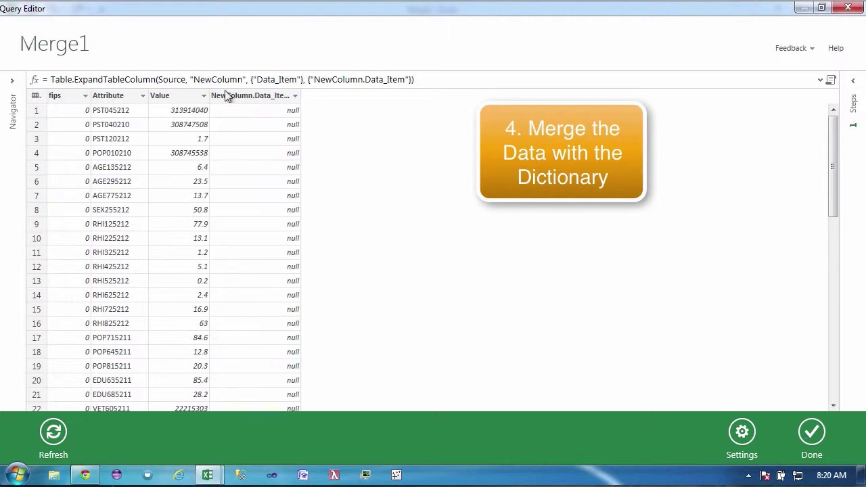
Filter NewColumn.Data_Item to BPS030212 and load Merge1 into the workbook.
{"action": "left_click", "coordinate": [295, 98]}
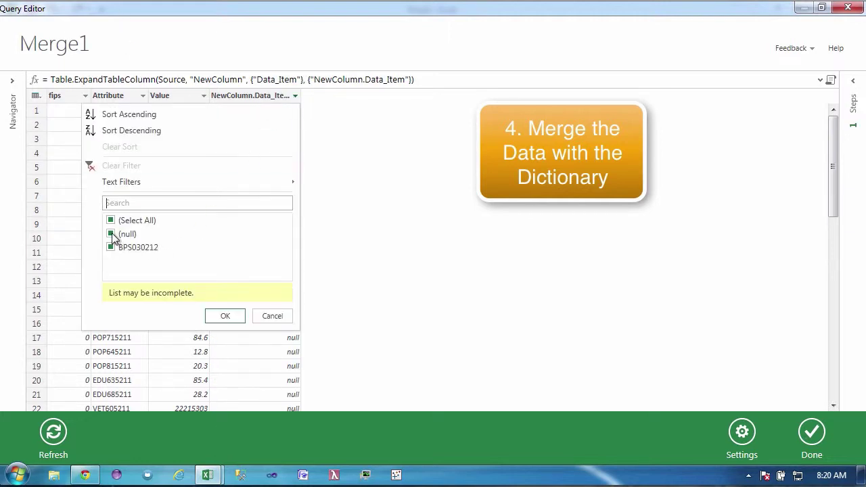
{"action": "left_click", "coordinate": [219, 318]}
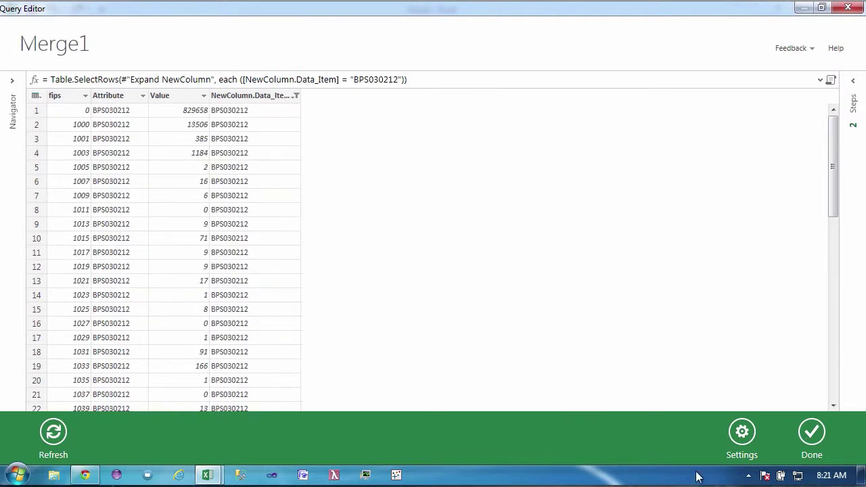
{"action": "left_click", "coordinate": [809, 435]}
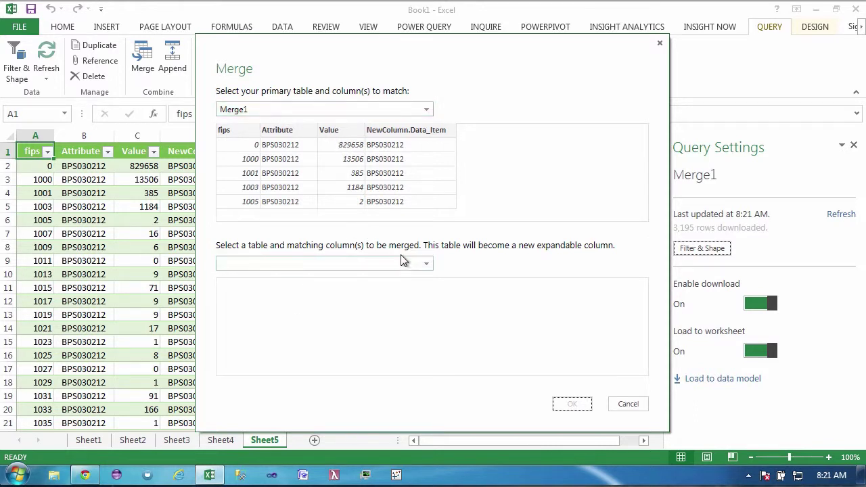
Join Merge1's fips column to the Fips table's Fips column to create Merge2.
{"action": "left_click", "coordinate": [240, 129]}
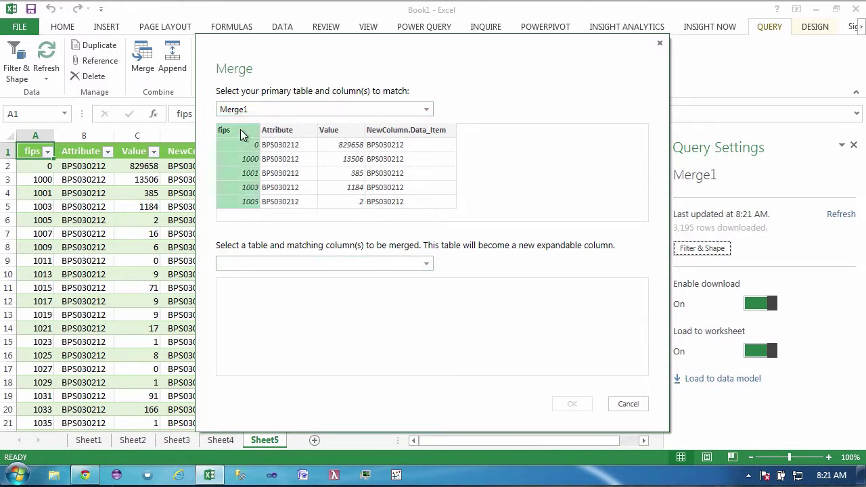
{"action": "left_click", "coordinate": [424, 267]}
{"action": "left_click", "coordinate": [397, 293]}
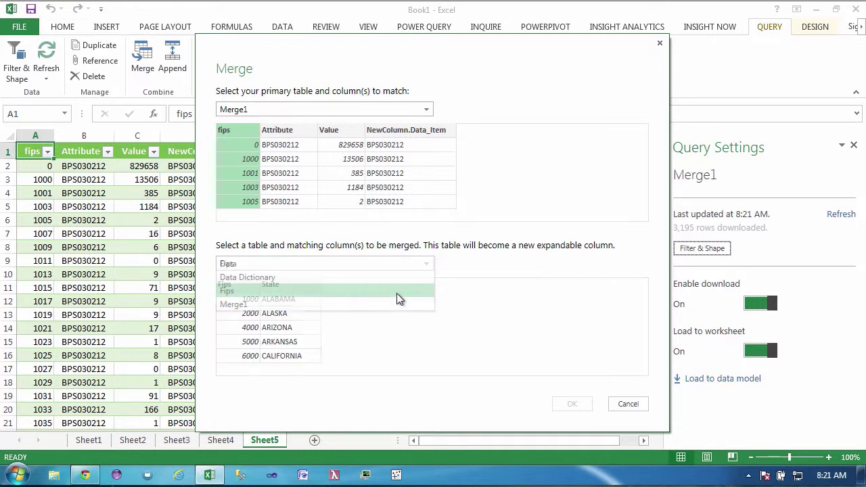
{"action": "left_click", "coordinate": [234, 285]}
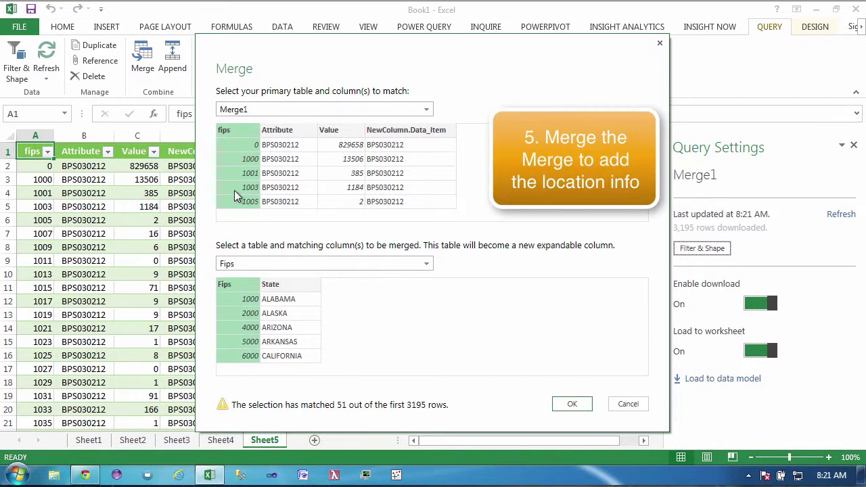
{"action": "left_click", "coordinate": [568, 406]}
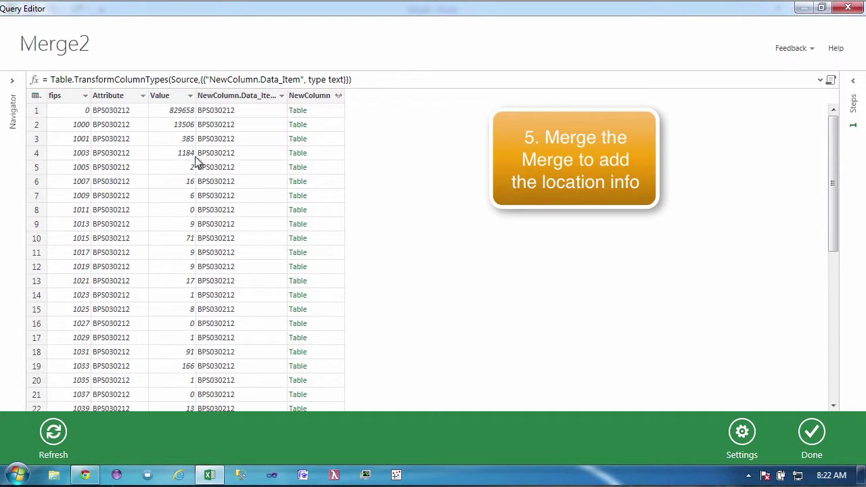
Expand the merged column to State only and remove rows with no state name.
{"action": "left_click", "coordinate": [338, 97]}
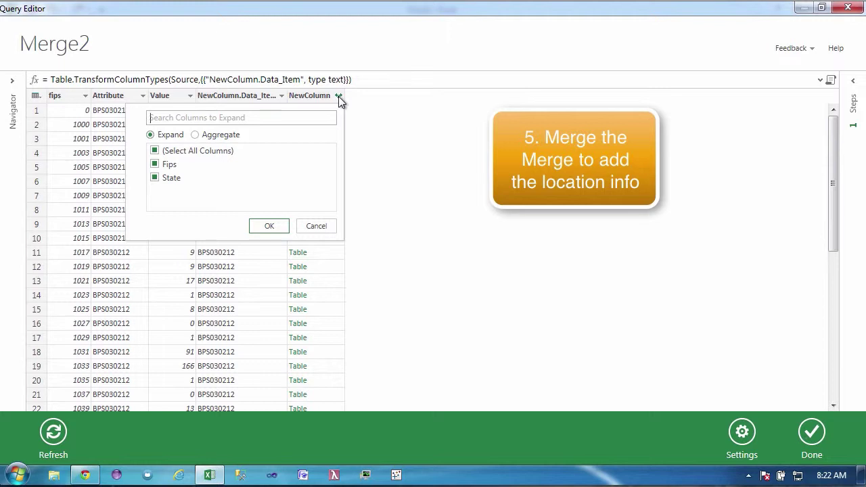
{"action": "left_click", "coordinate": [155, 164]}
{"action": "left_click", "coordinate": [268, 226]}
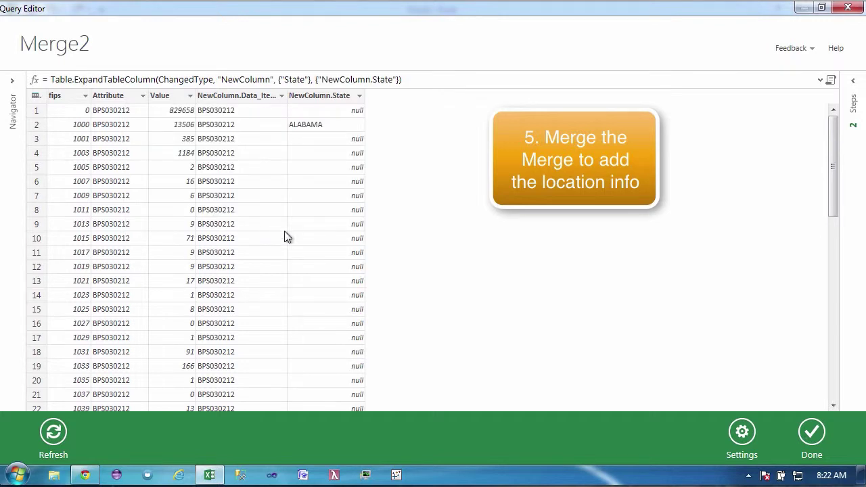
{"action": "left_click", "coordinate": [360, 95]}
{"action": "left_click", "coordinate": [442, 338]}
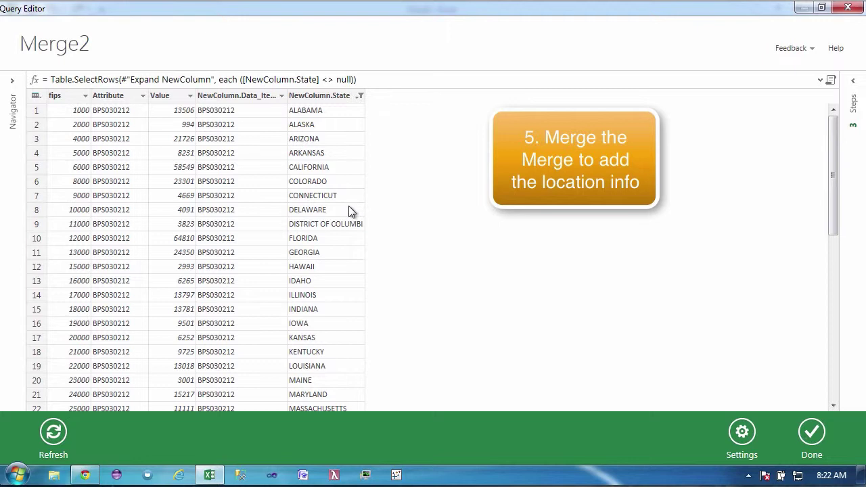
Rename the Value column to 'Num of Permits'.
{"action": "right_click", "coordinate": [181, 97]}
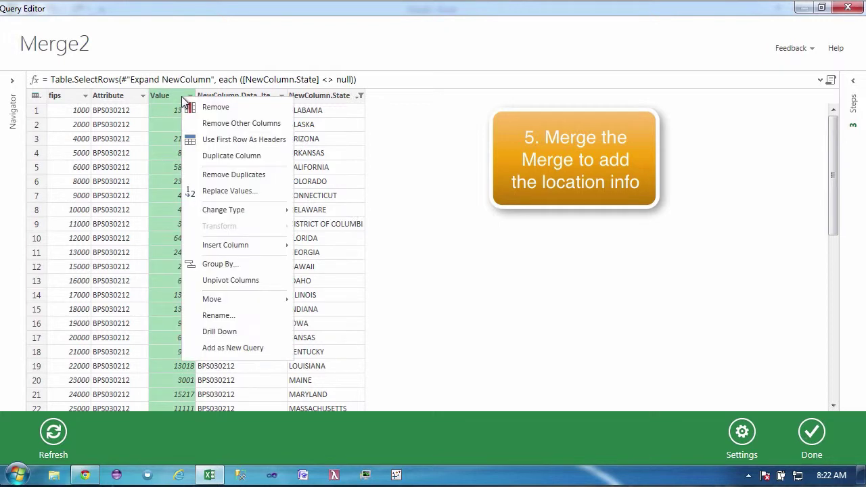
{"action": "left_click", "coordinate": [230, 315]}
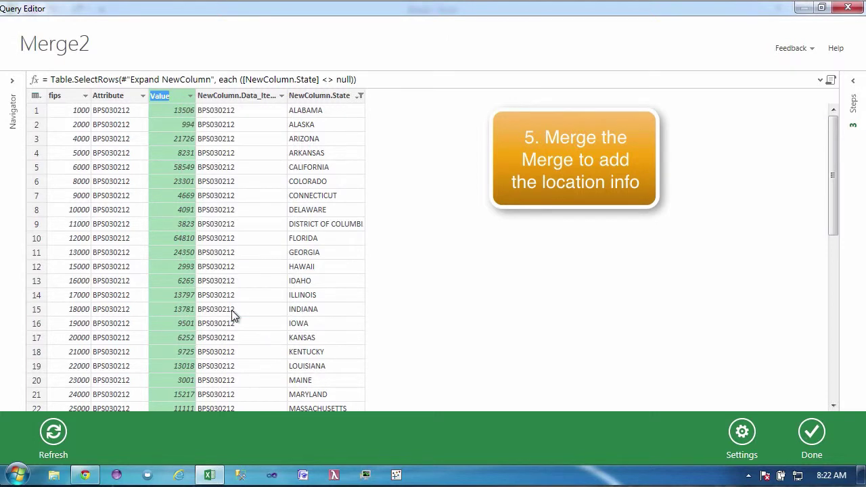
{"action": "type", "text": "N"}
{"action": "type", "text": "um of Per"}
{"action": "type", "text": "mits"}
Commit the Num of Permits header and sort that column from highest to lowest.
{"action": "key", "text": "Return"}
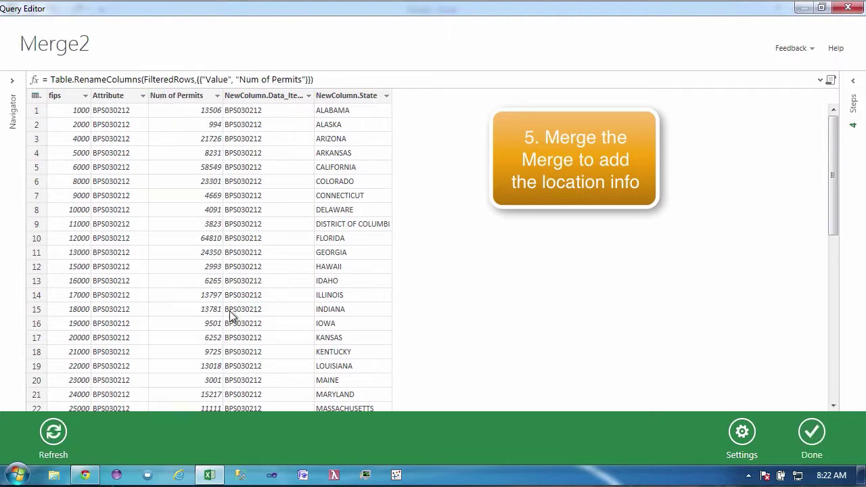
{"action": "left_click", "coordinate": [216, 96]}
{"action": "left_click", "coordinate": [172, 132]}
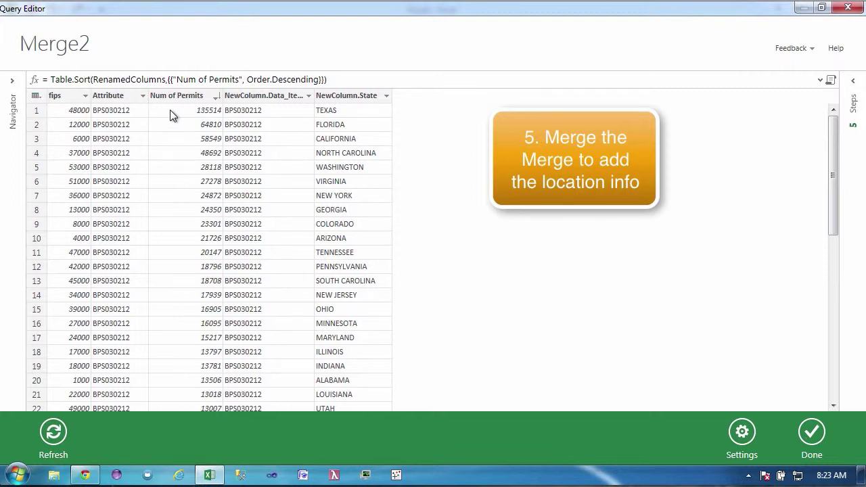
Keep only the top 5 rows, leaving the five leading states.
{"action": "left_click", "coordinate": [36, 95]}
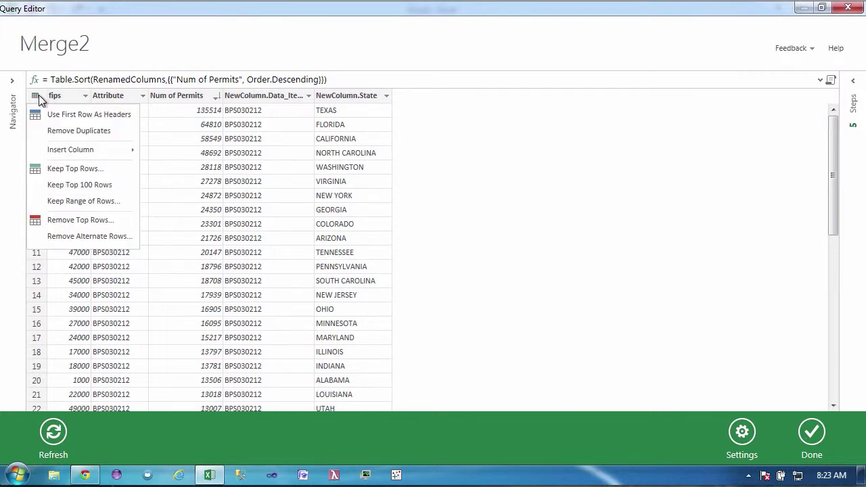
{"action": "left_click", "coordinate": [67, 168]}
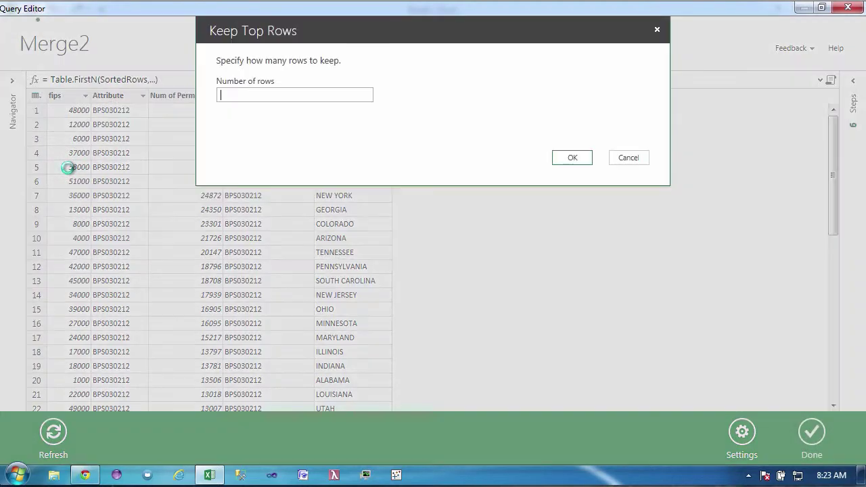
{"action": "type", "text": "5"}
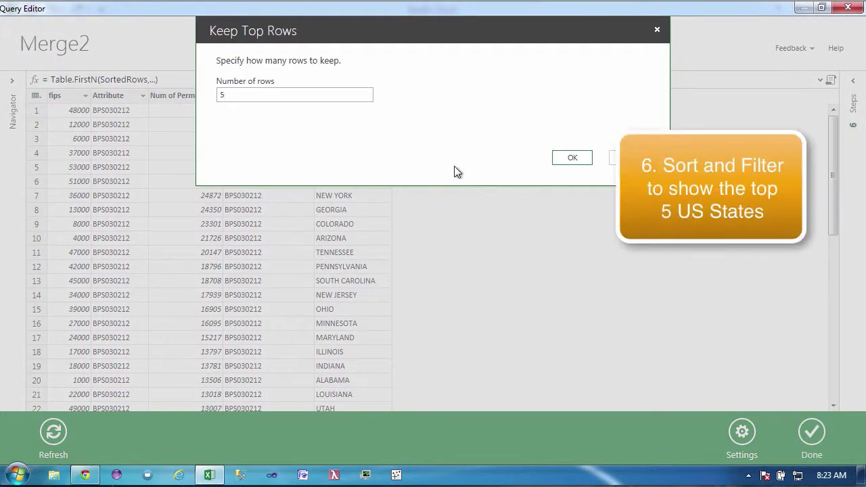
{"action": "left_click", "coordinate": [571, 158]}
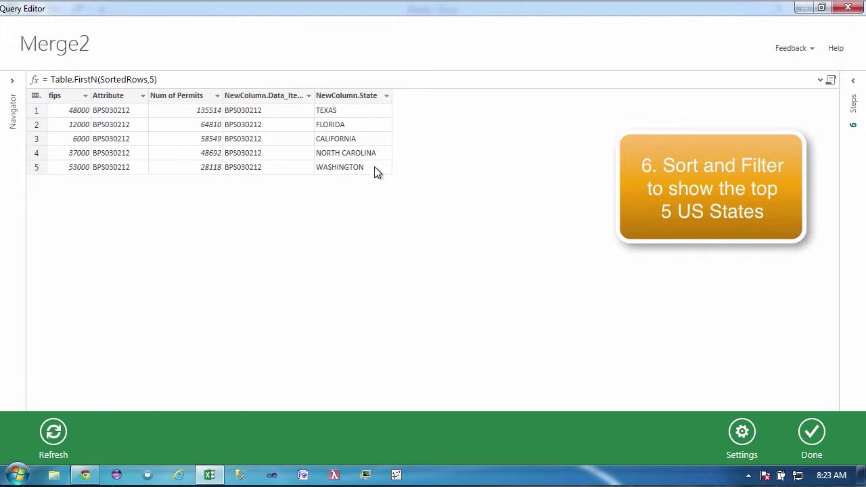
Load the Merge2 query of top-5 permit states, Texas to Washington, onto new Sheet6.
{"action": "left_click", "coordinate": [811, 438]}
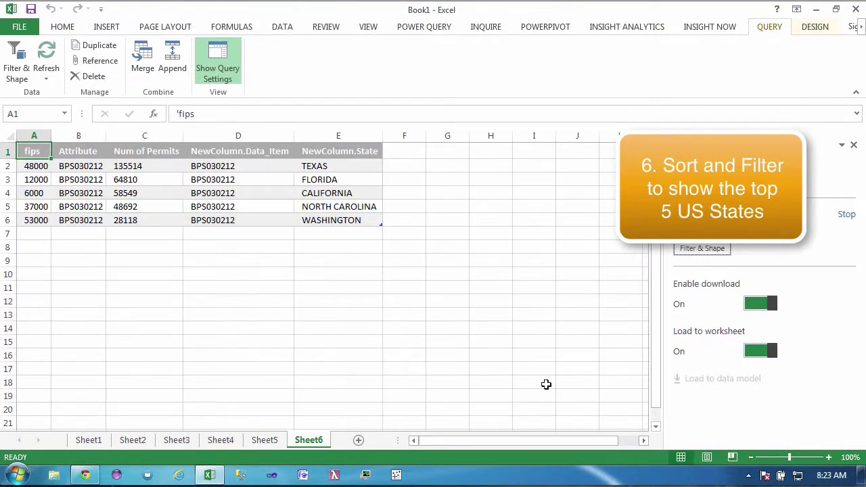